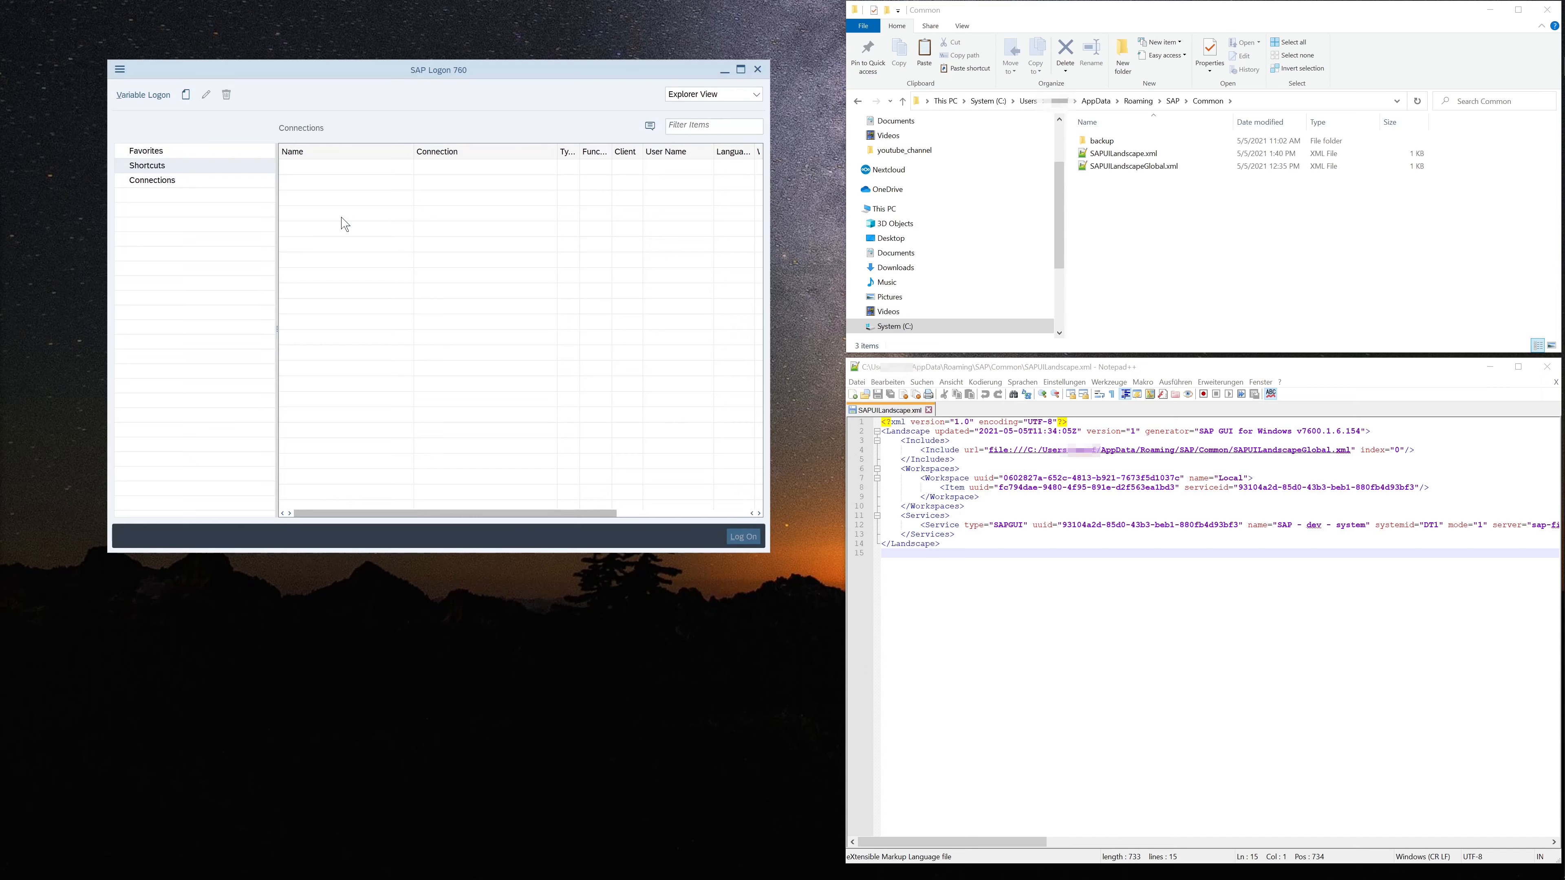
- Fill in a new user-specified connection with description "SAP - prod - System", system ID PR1, instance number 00 and application server sap-prod.server.com
click(174, 185)
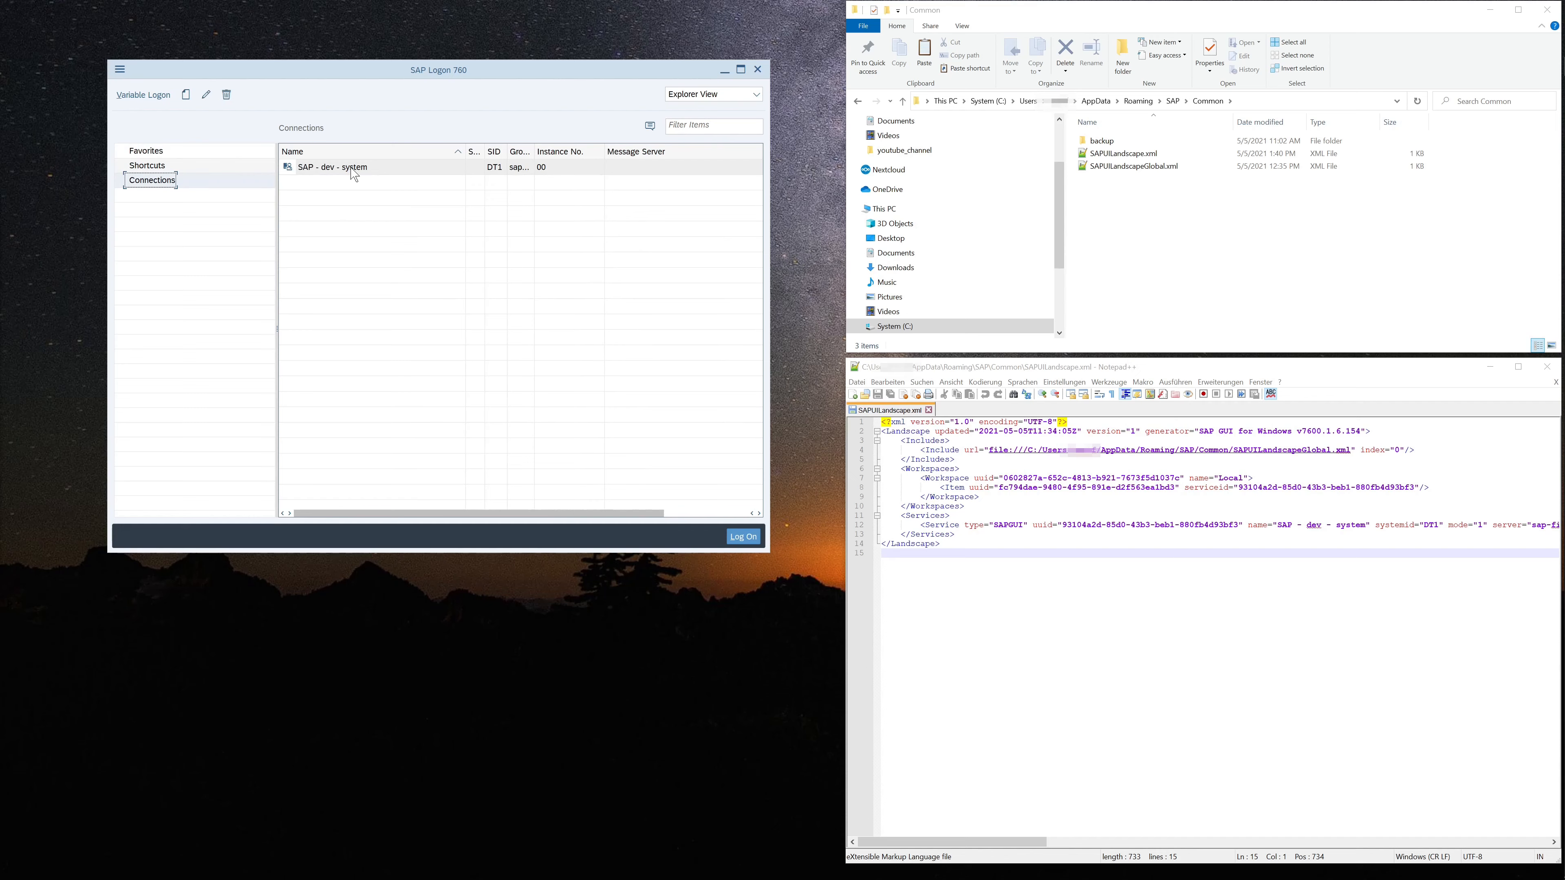
click(186, 97)
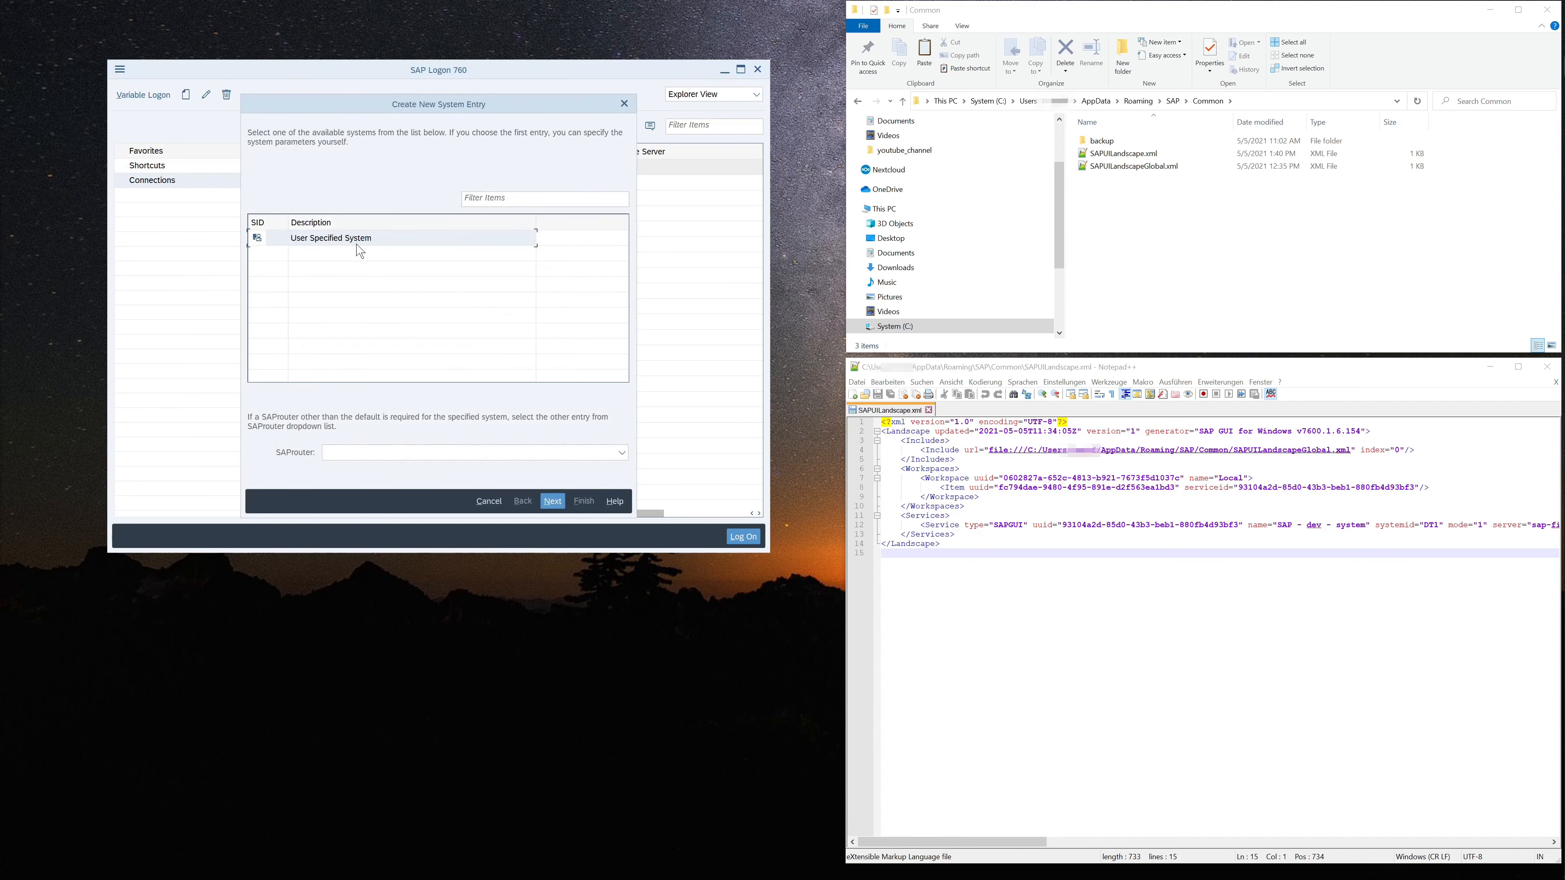
click(552, 501)
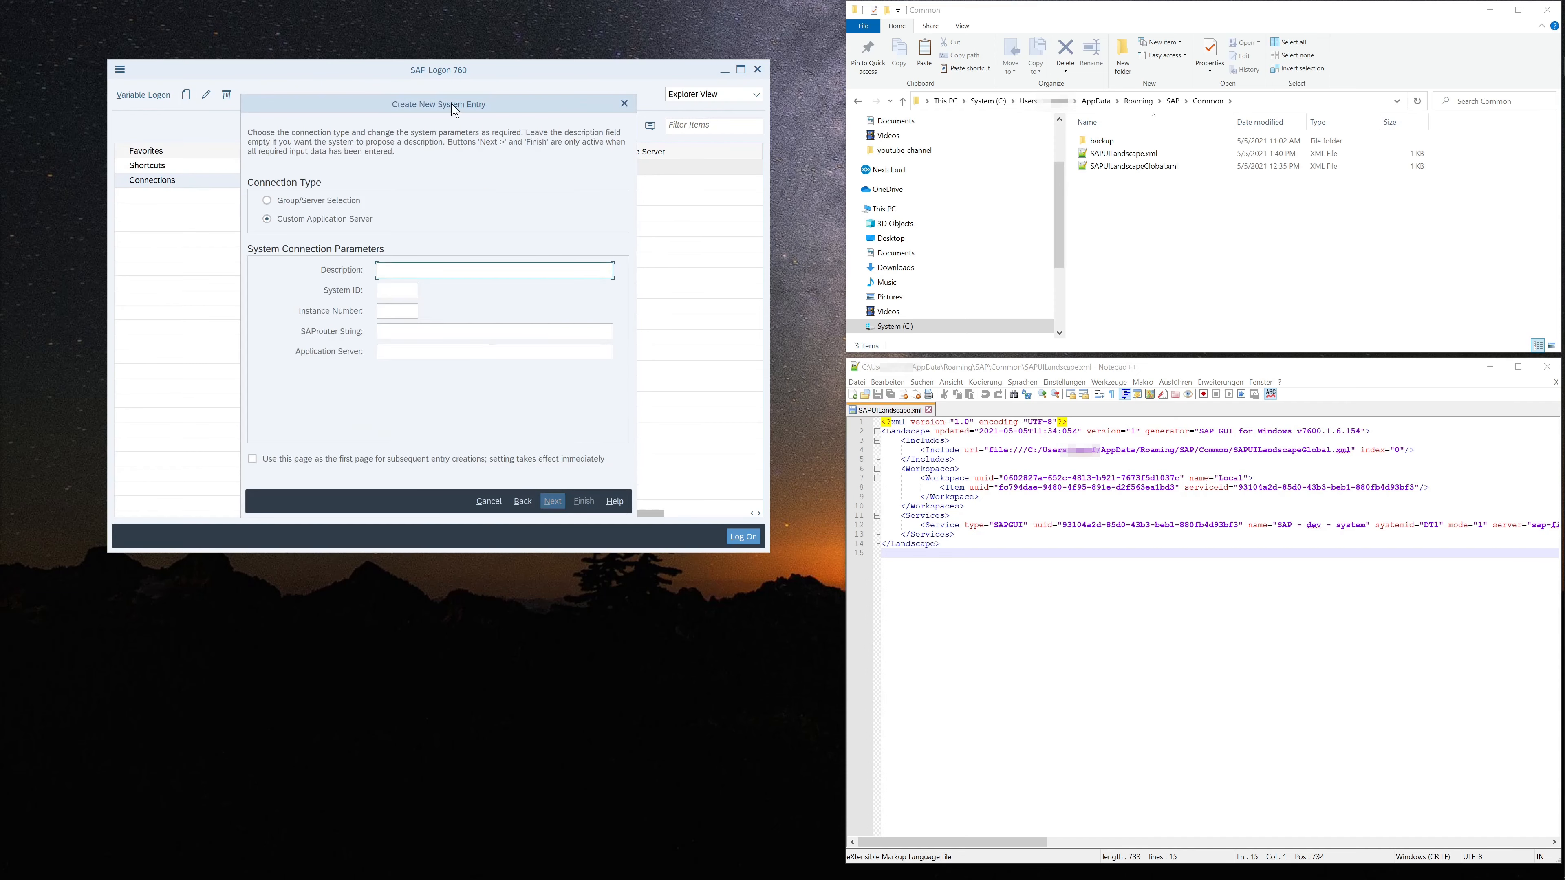
drag(450, 103, 509, 269)
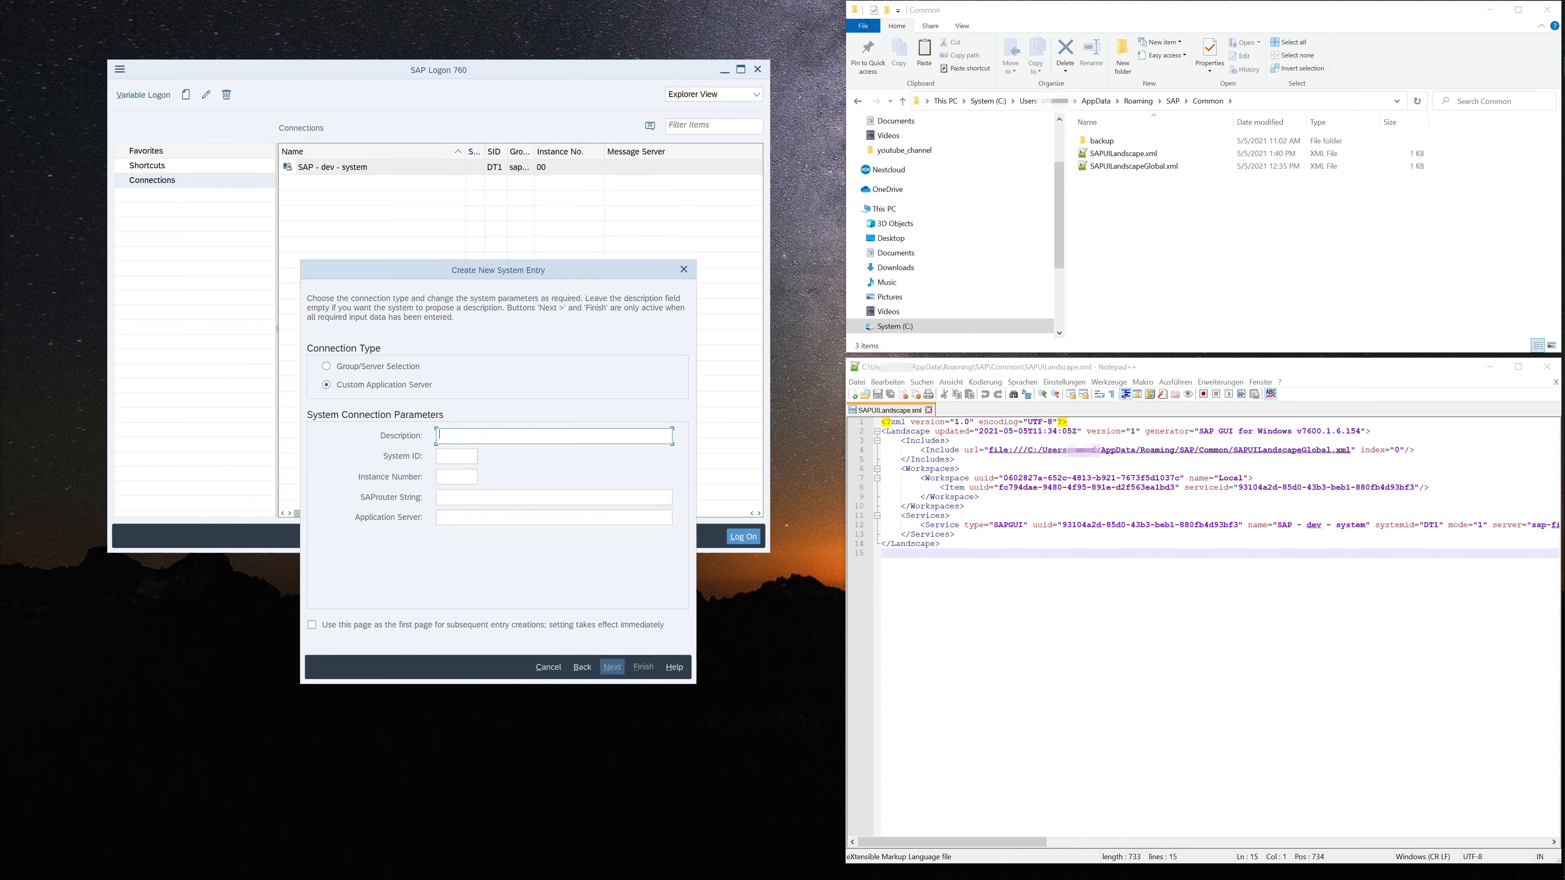
text(SAP - prod - System)
key(Tab)
text(PR)
key(Tab)
key(Tab)
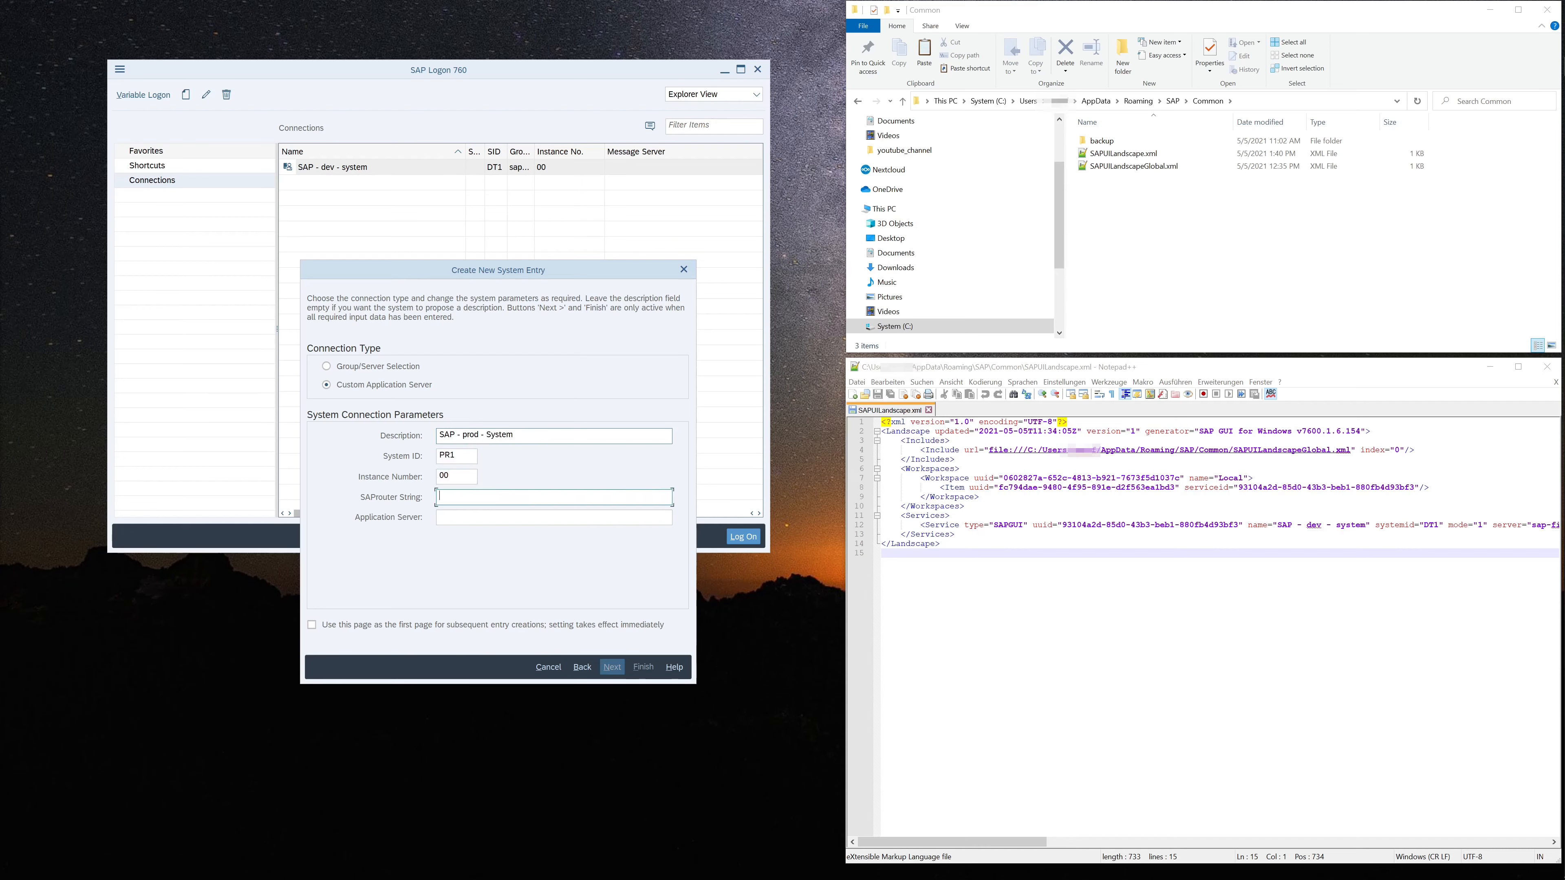
key(Tab)
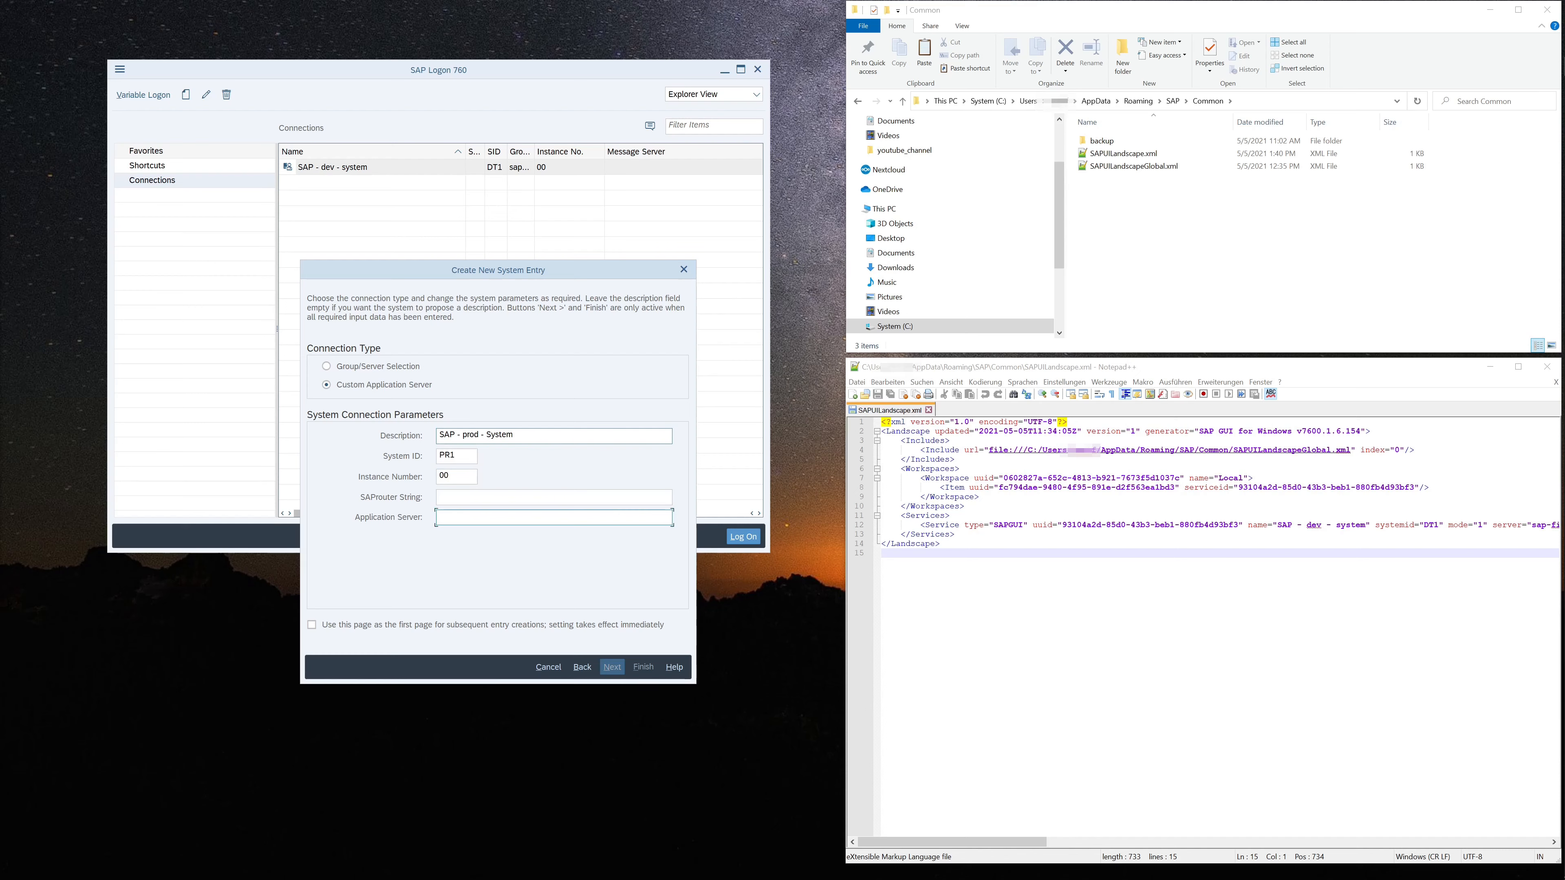
text(sap-prod.server.com)
- Keep the default network, language and encoding settings and finish creating the production system entry
click(611, 667)
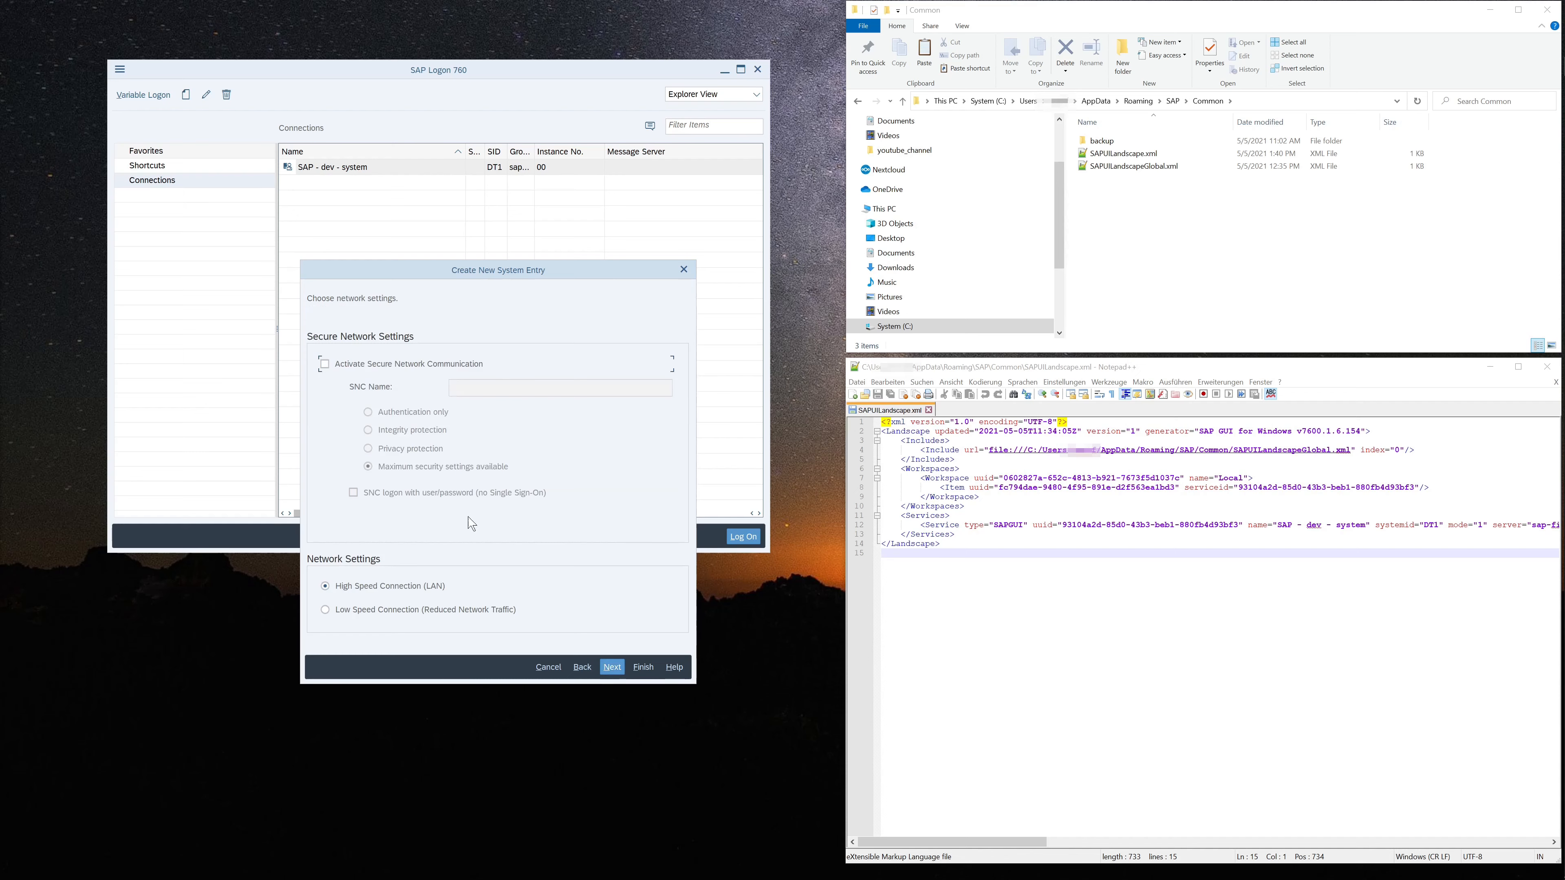
click(613, 668)
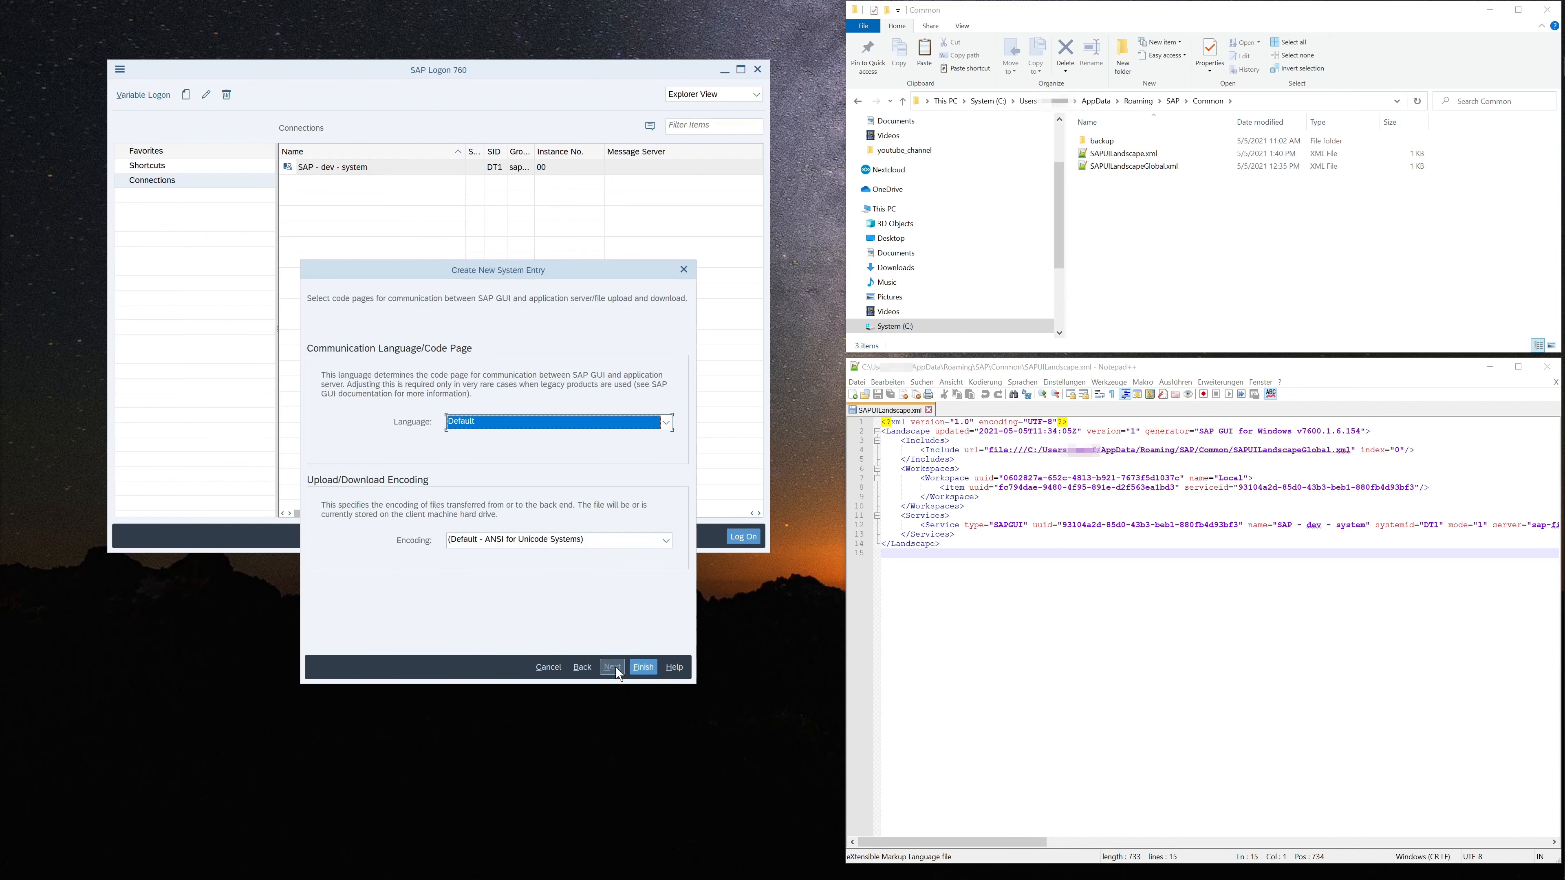
click(643, 667)
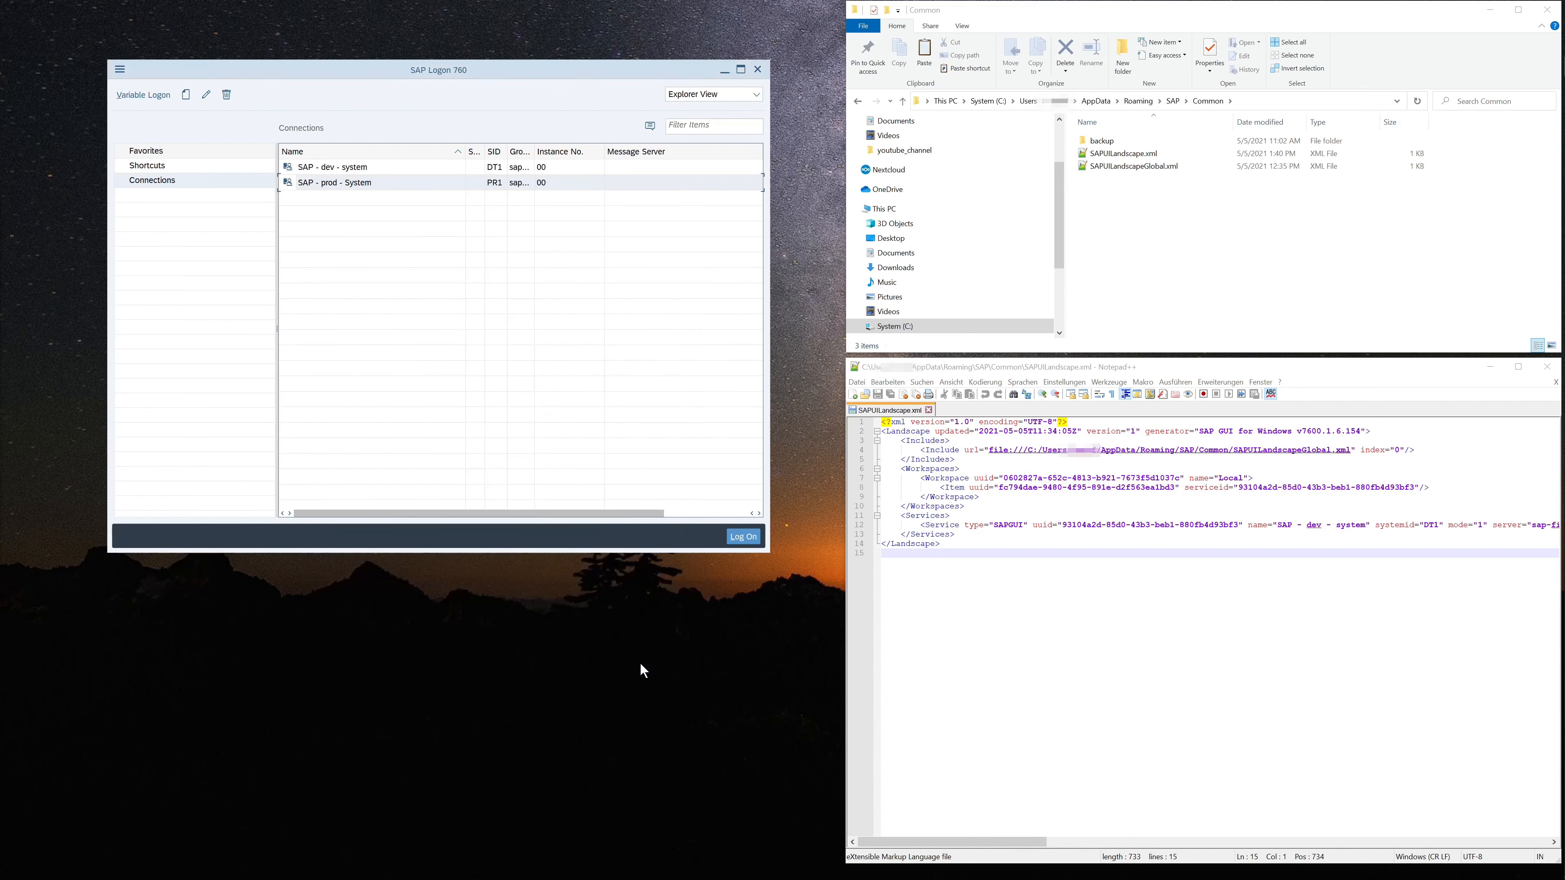
click(371, 199)
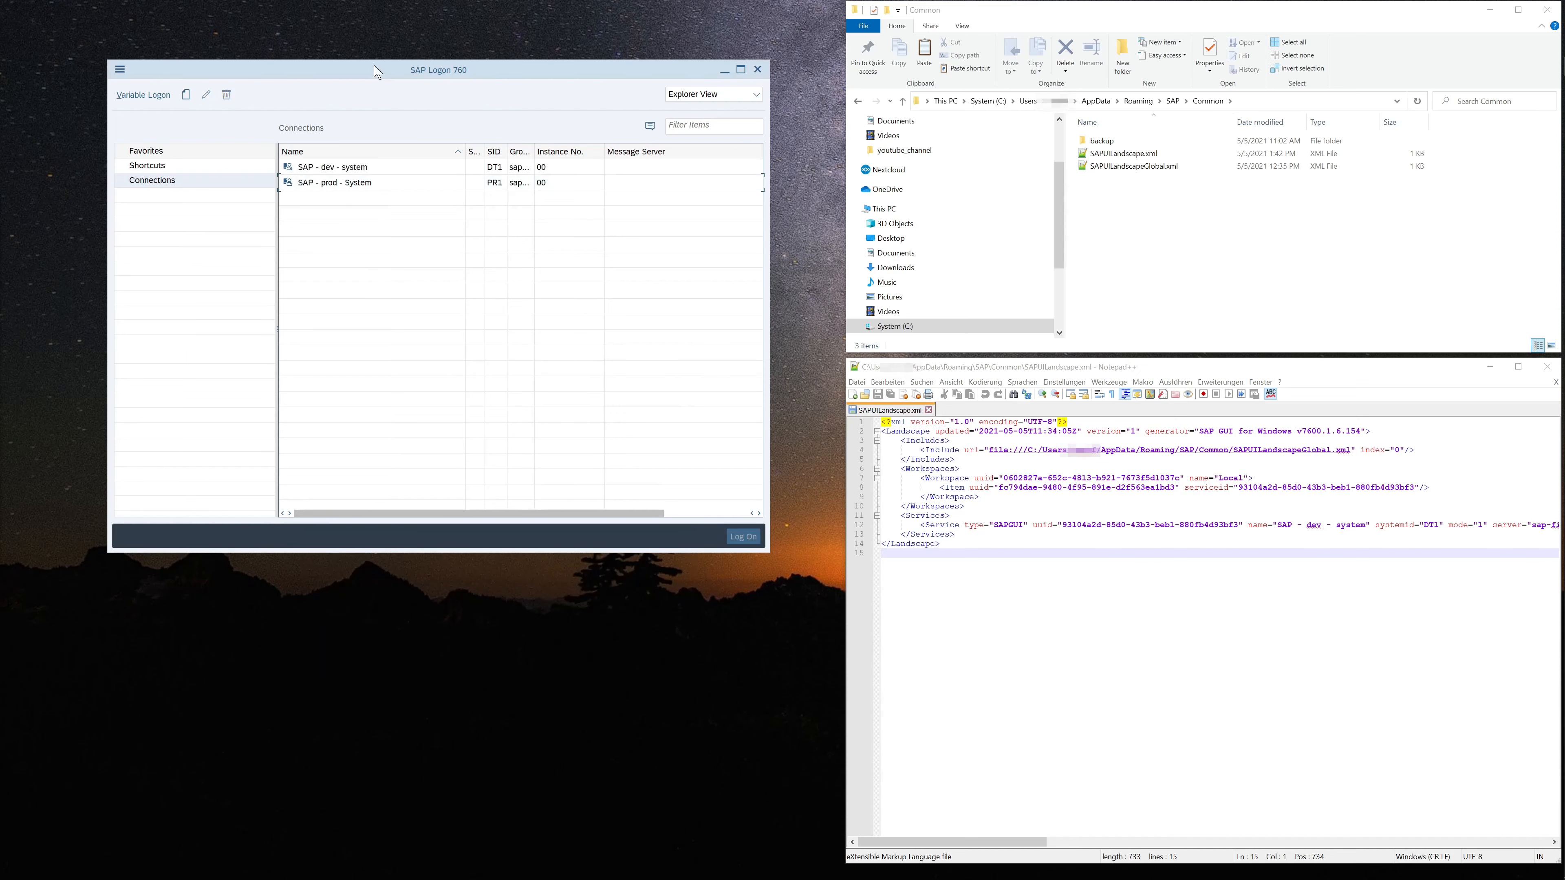
drag(377, 72, 369, 111)
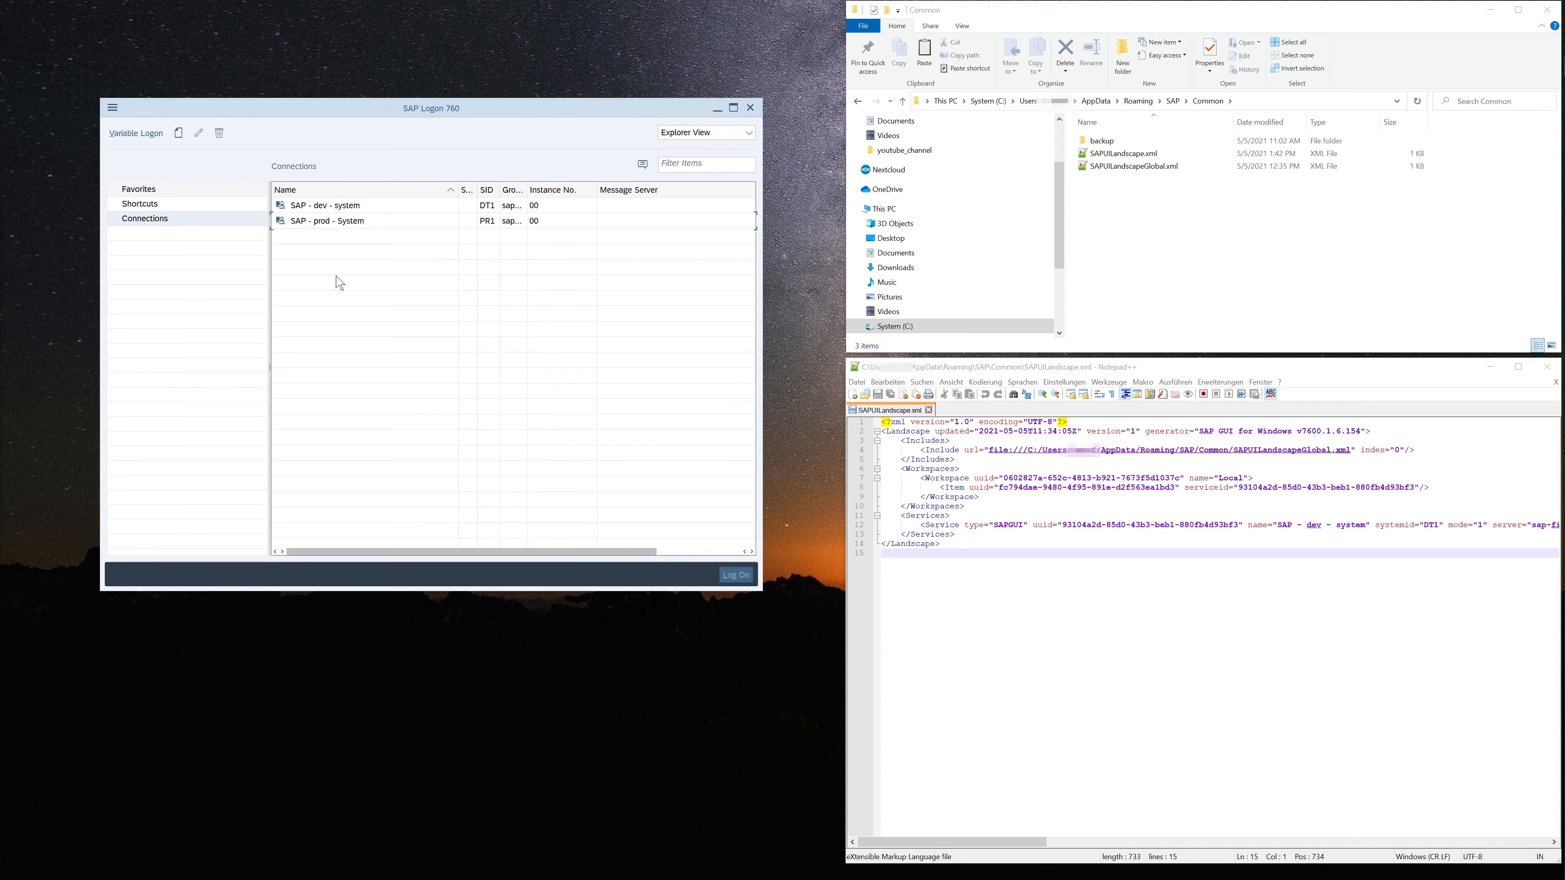
- Open the logon screen of SAP - dev - system, enter client 200 and user user1, and close the session without logging on
double_click(337, 208)
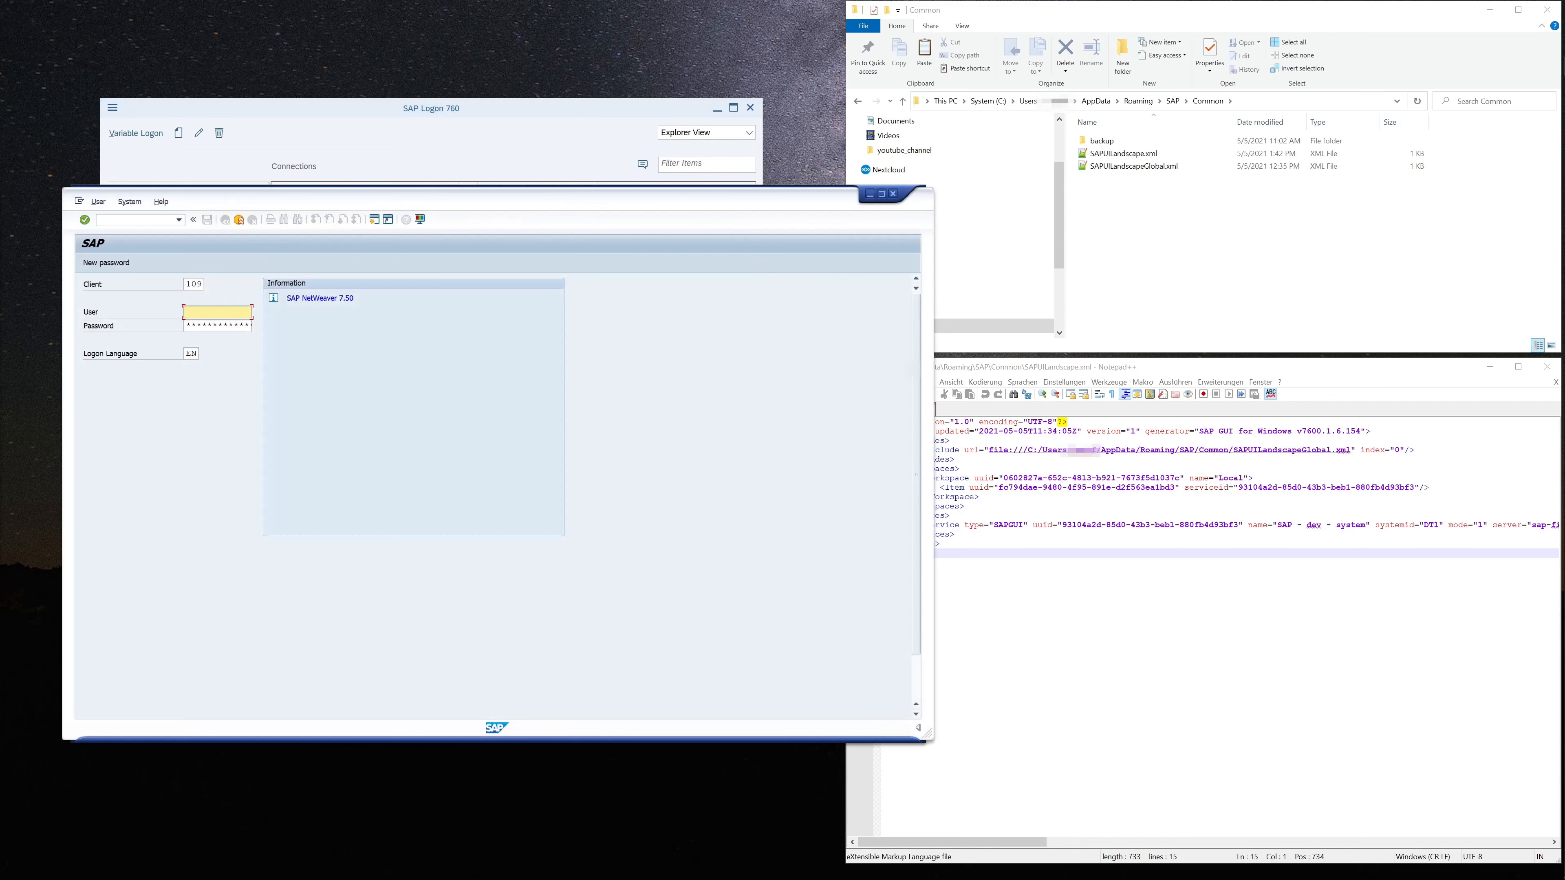
drag(186, 284, 224, 284)
key(BackSpace)
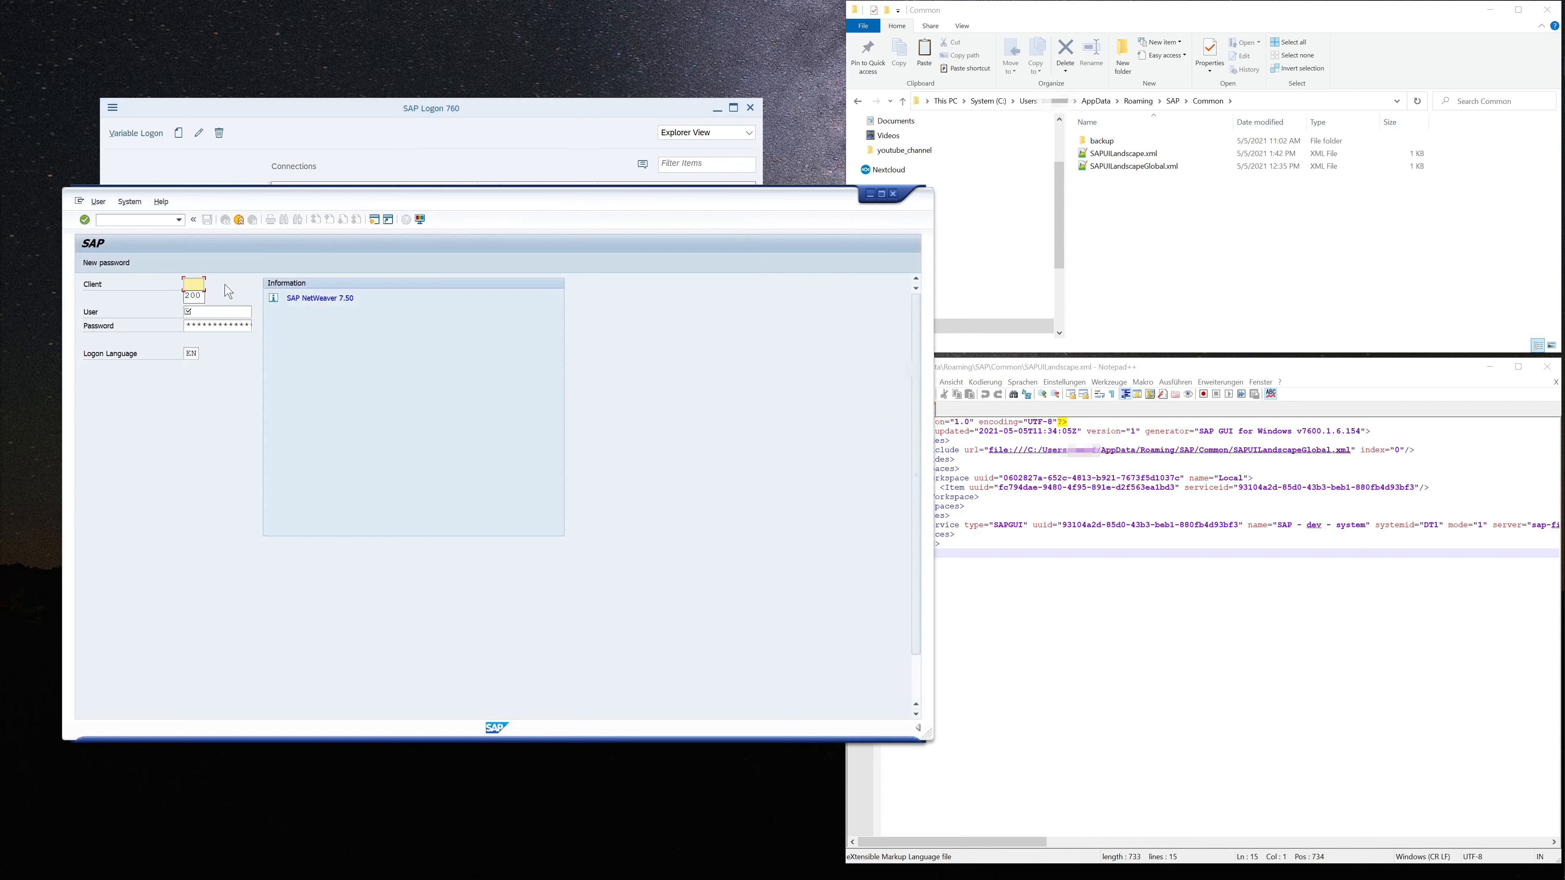
text(200)
key(Tab)
text(user1)
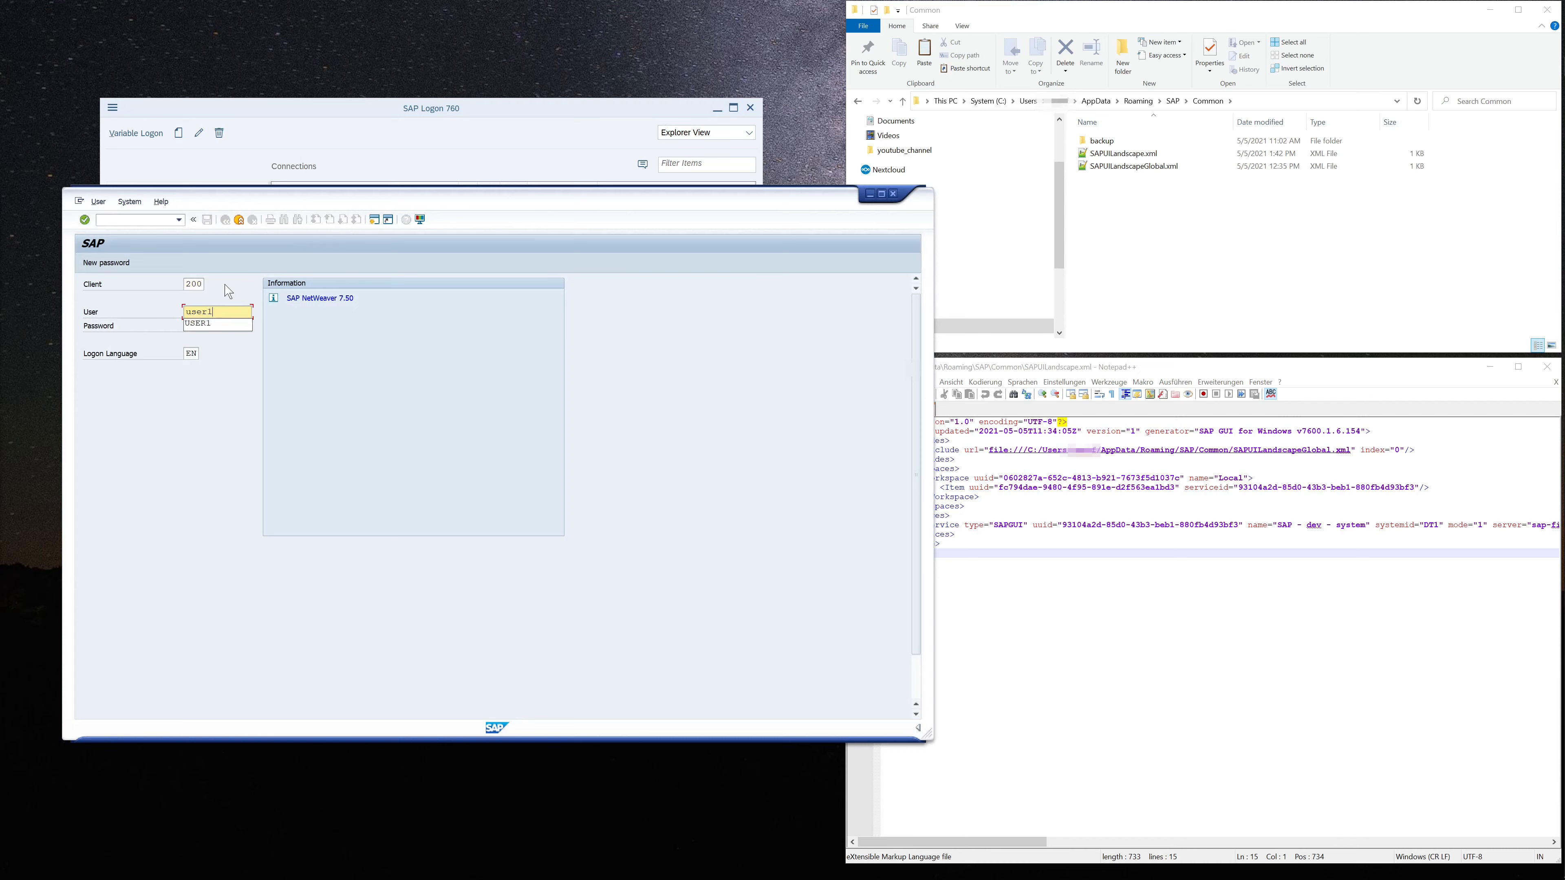
key(Tab)
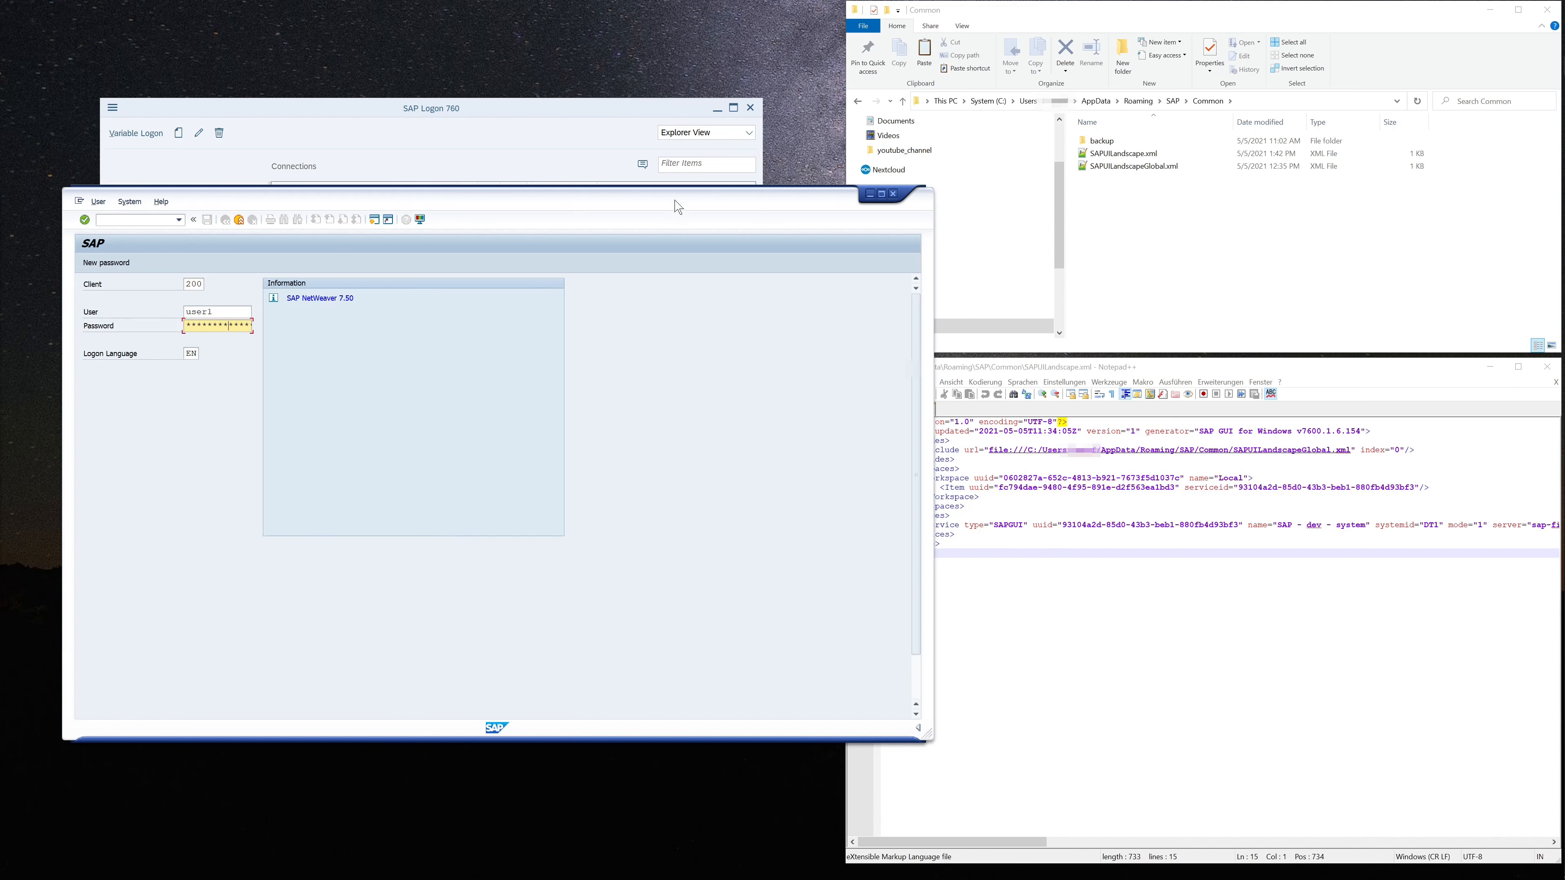
drag(674, 200, 687, 249)
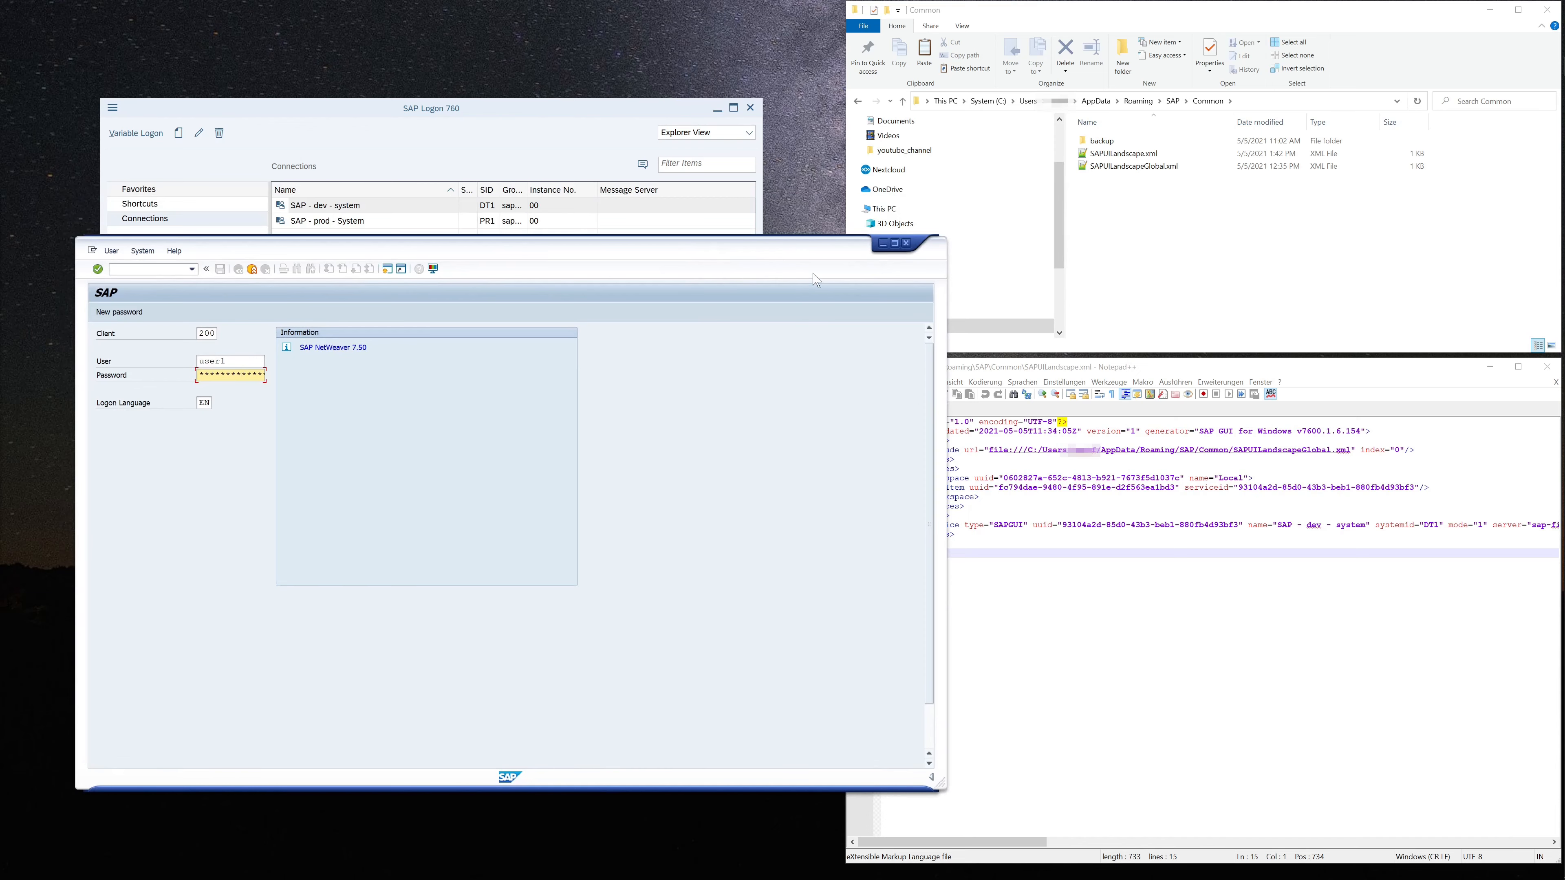
click(906, 243)
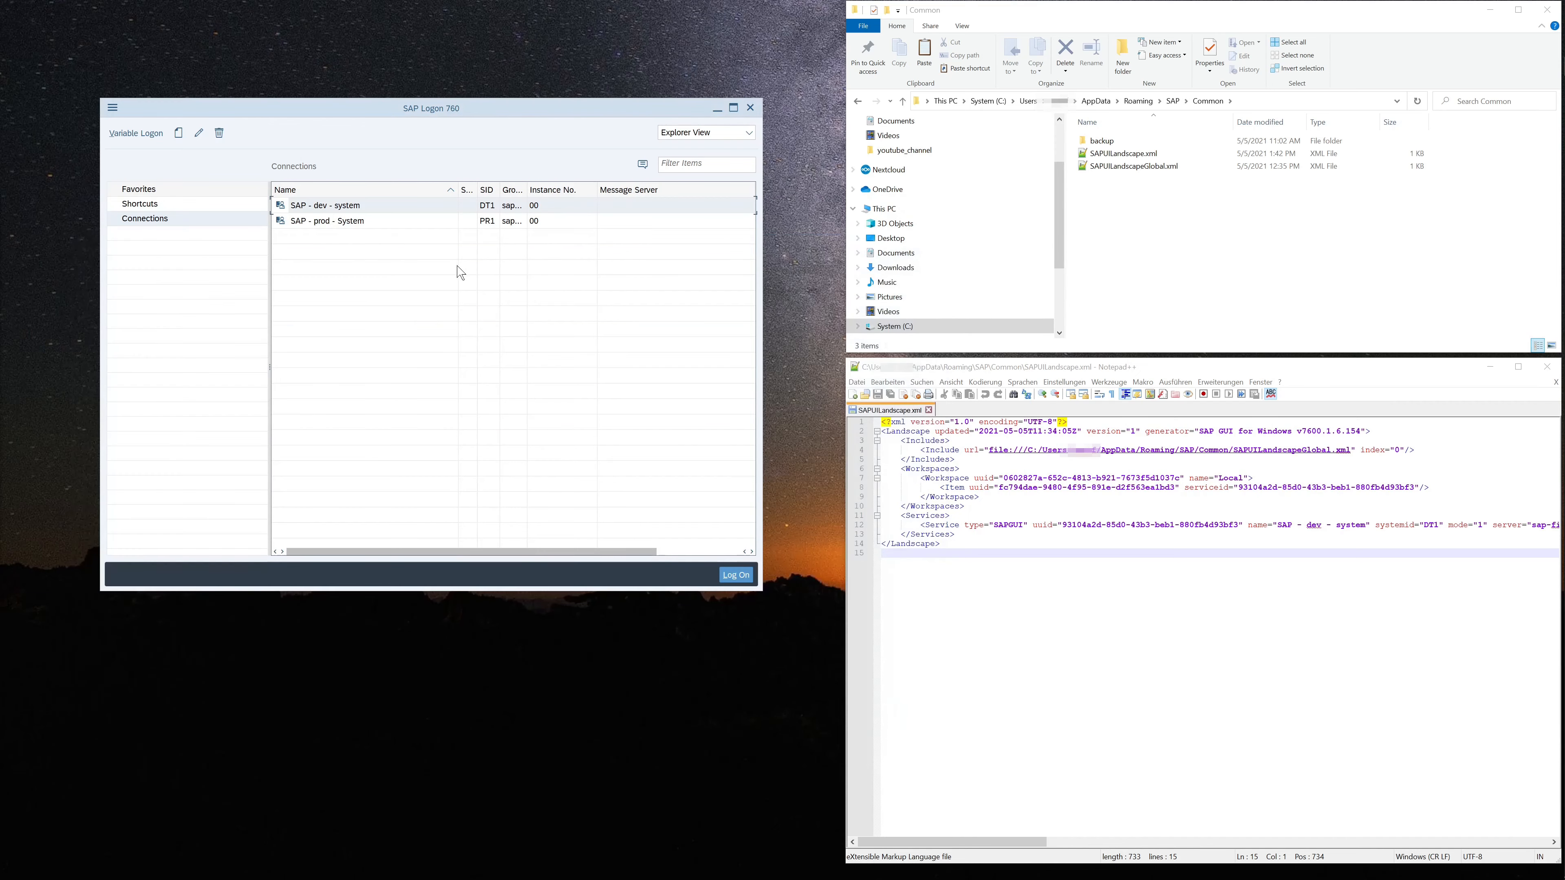
- Start a new SAP shortcut titled "User1 dev" with the type Transaction
click(152, 206)
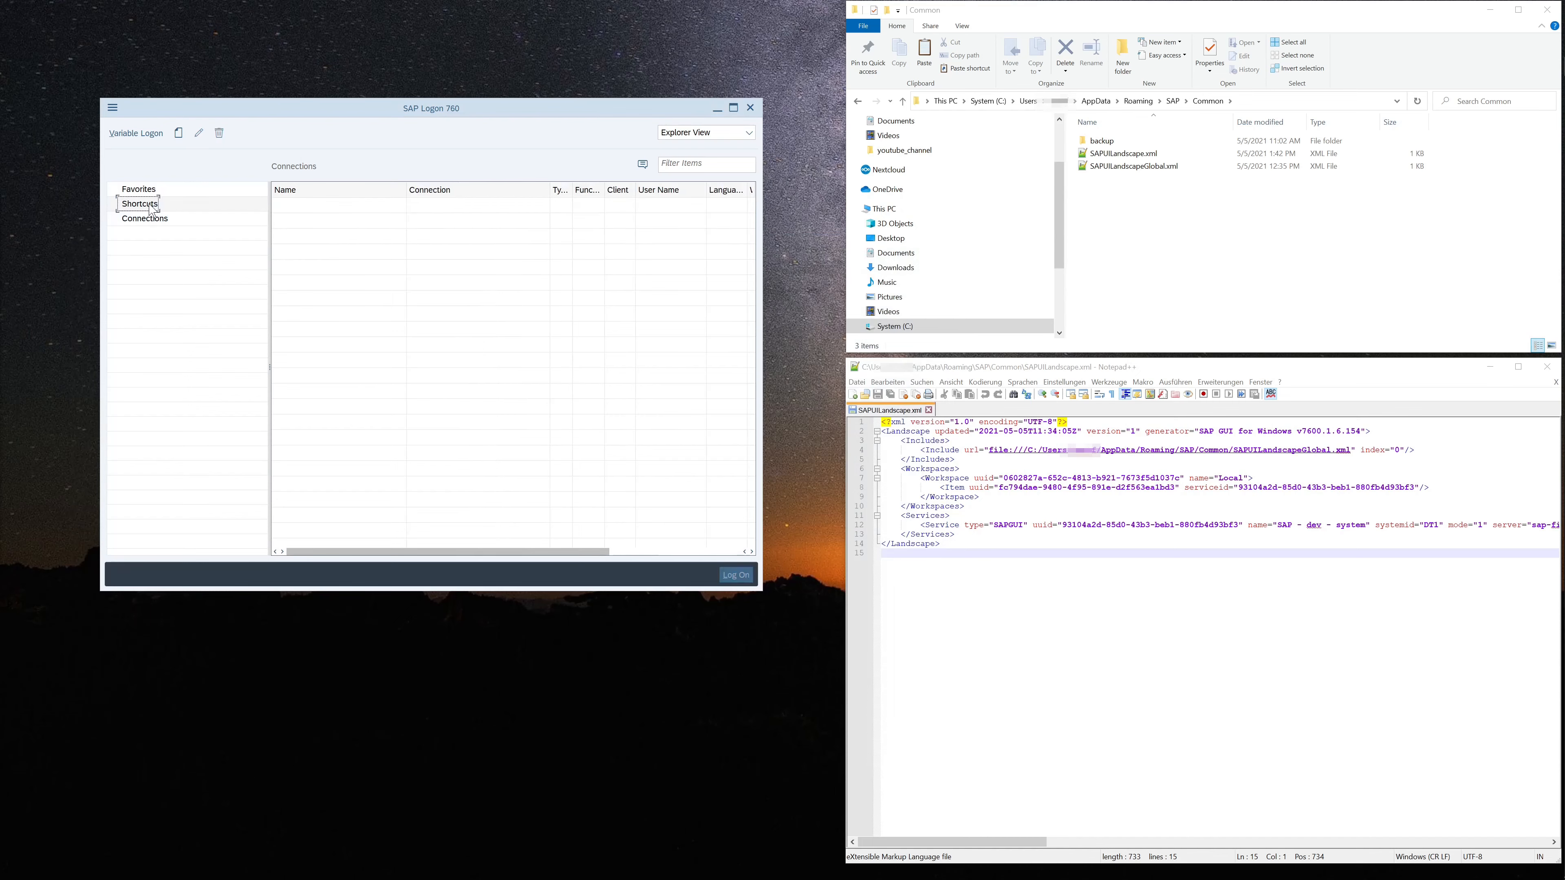
click(178, 134)
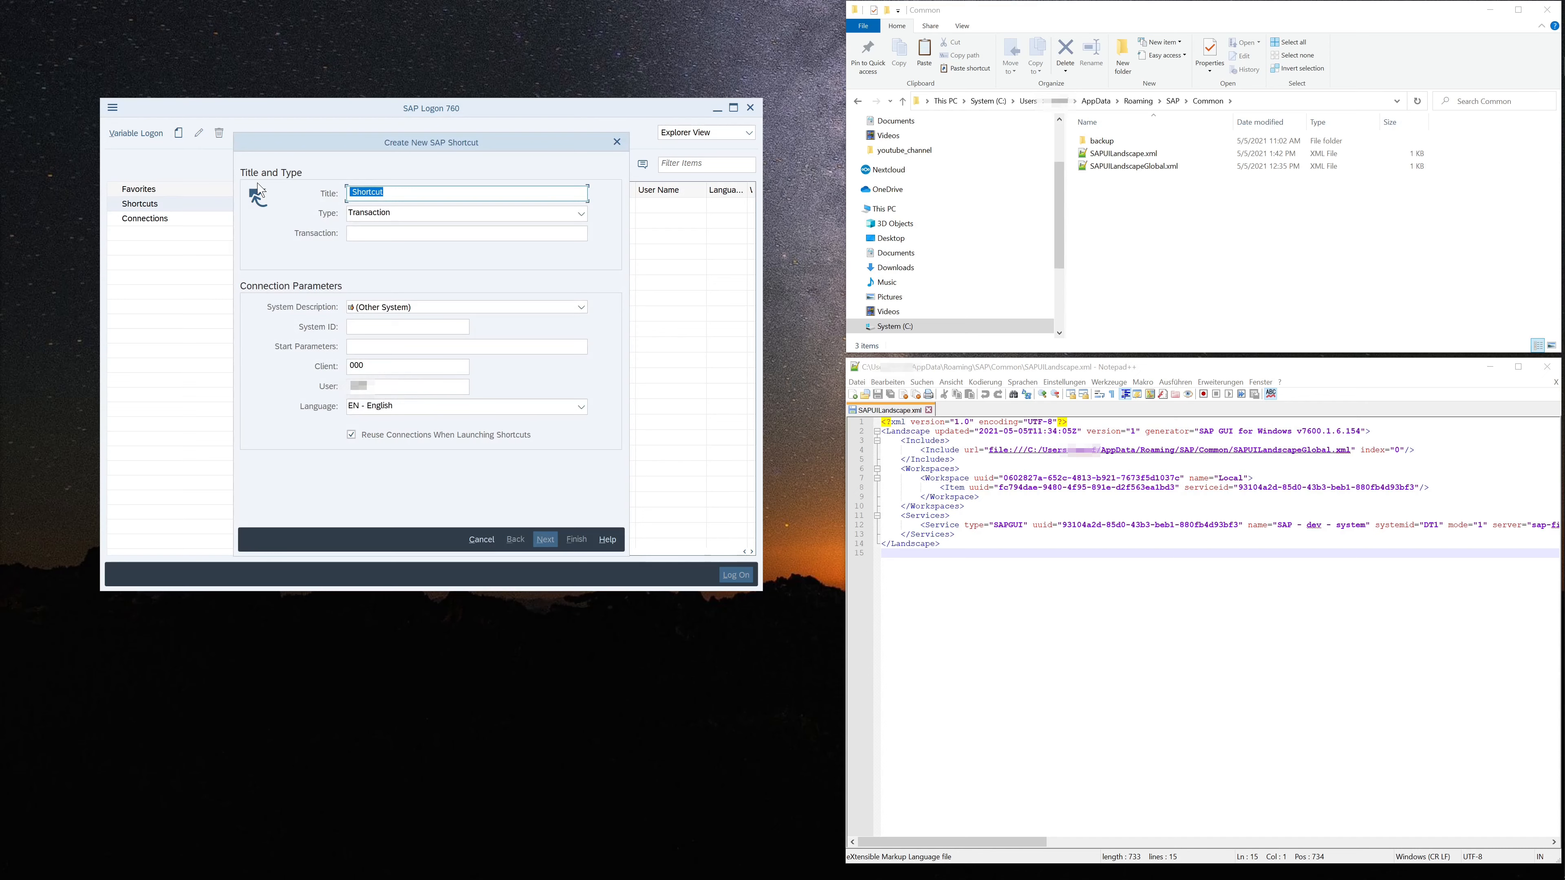
text(User1 dev)
click(391, 221)
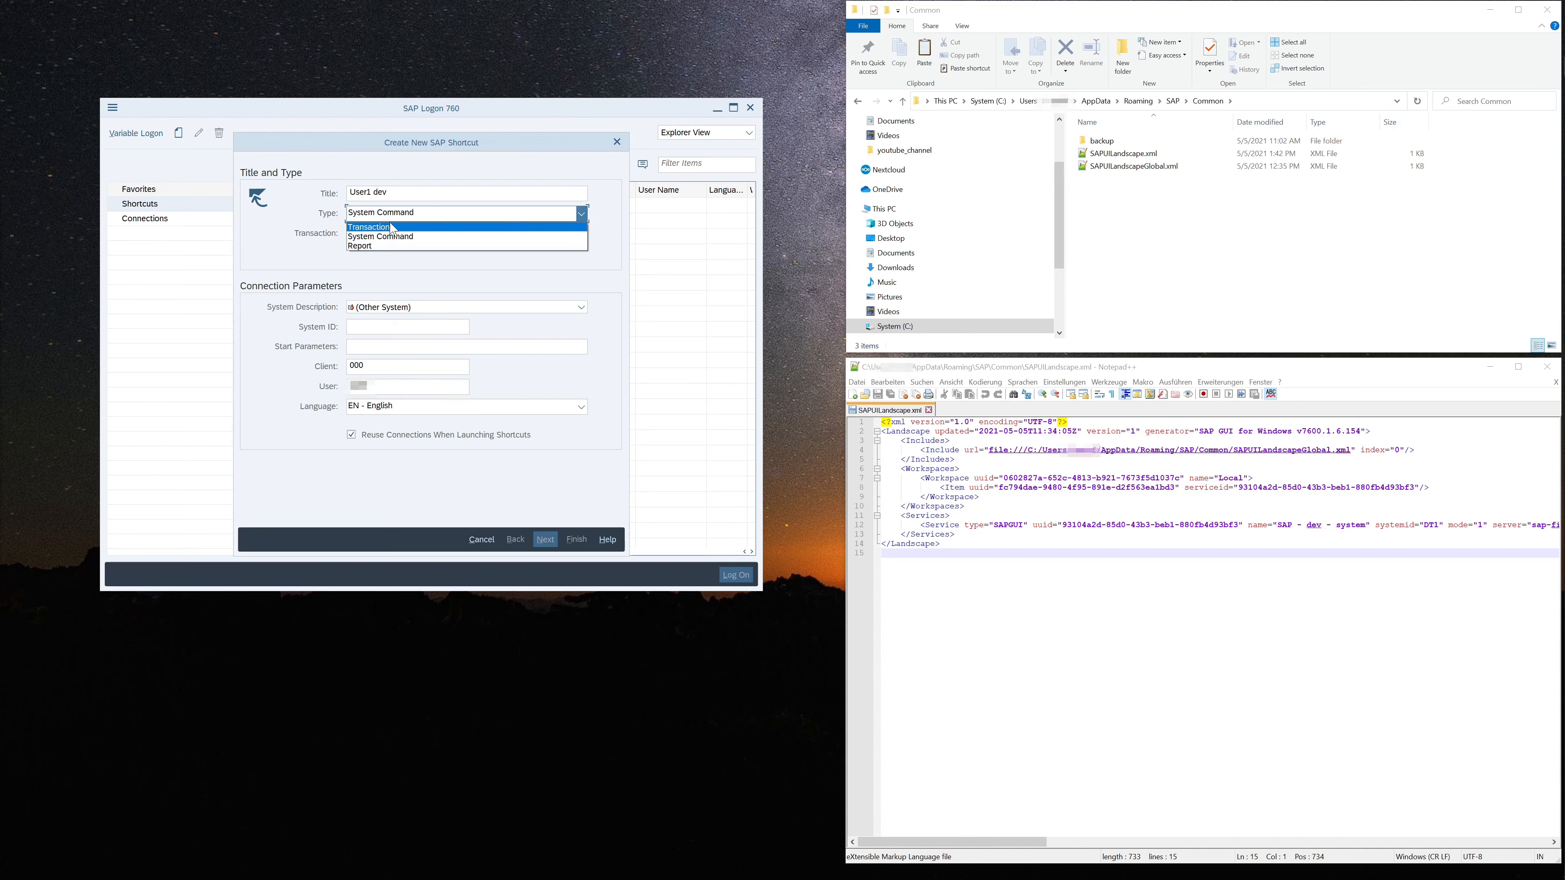
click(395, 227)
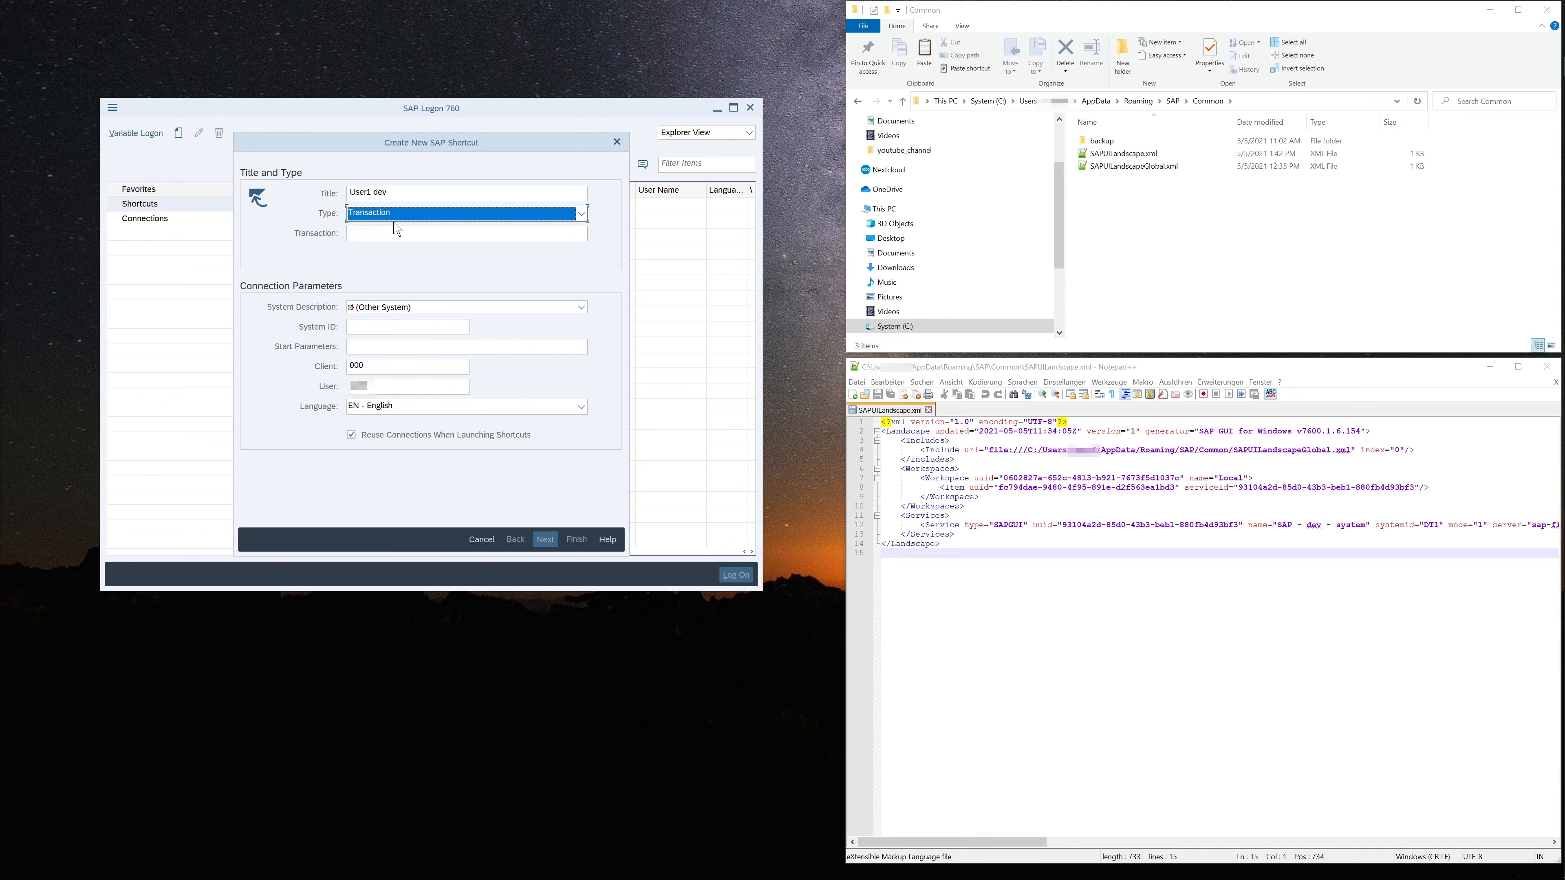
key(Tab)
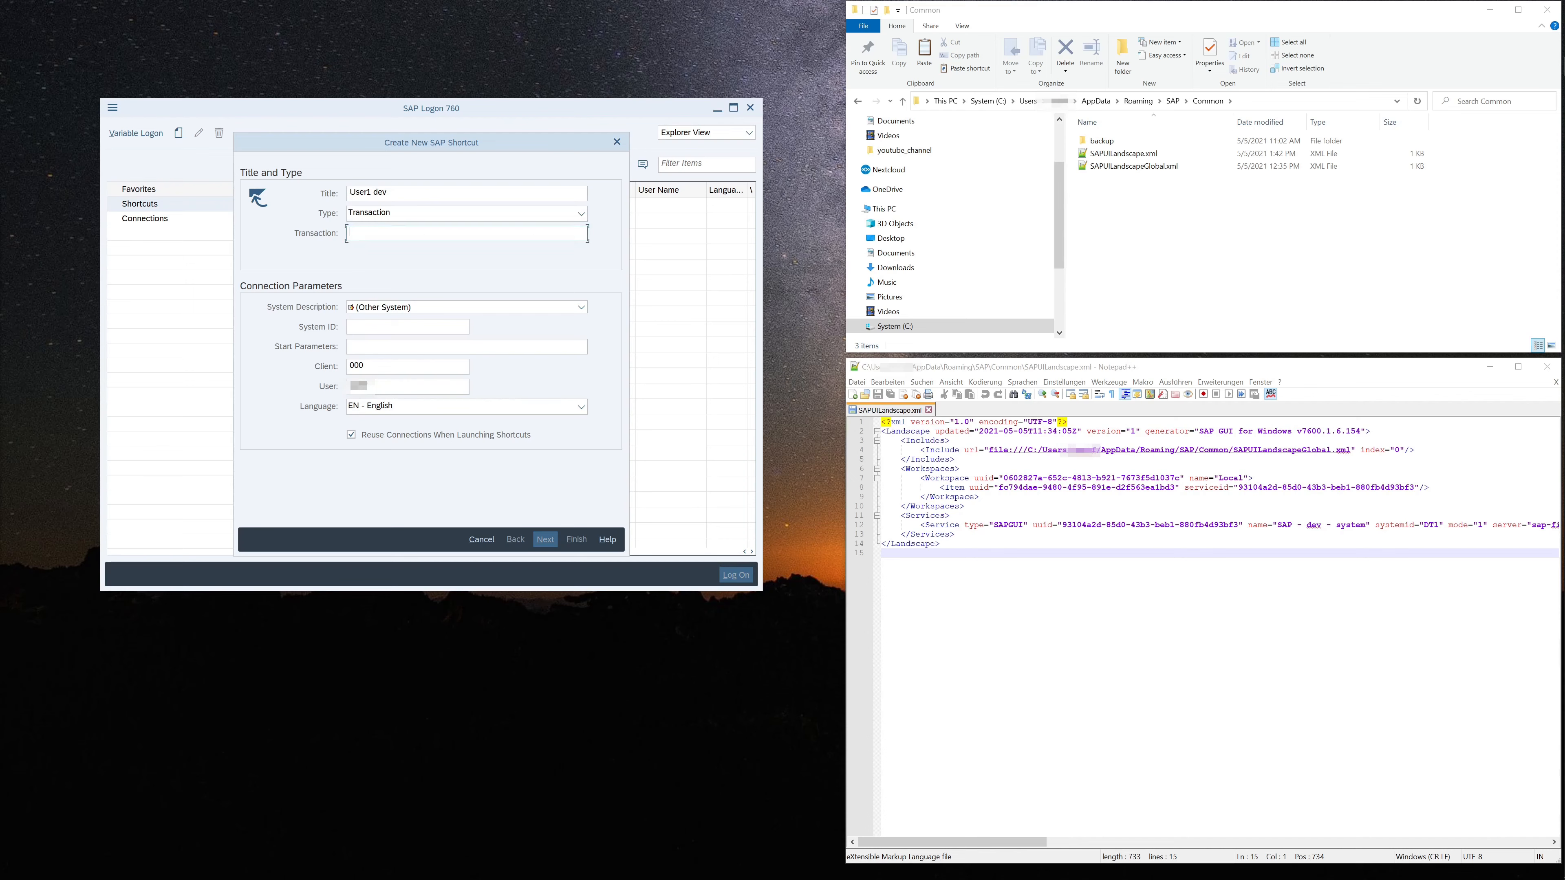
- Assign the shortcut to SAP - dev - system with client 200 and user user1, and finish it with the default additional parameters
click(401, 308)
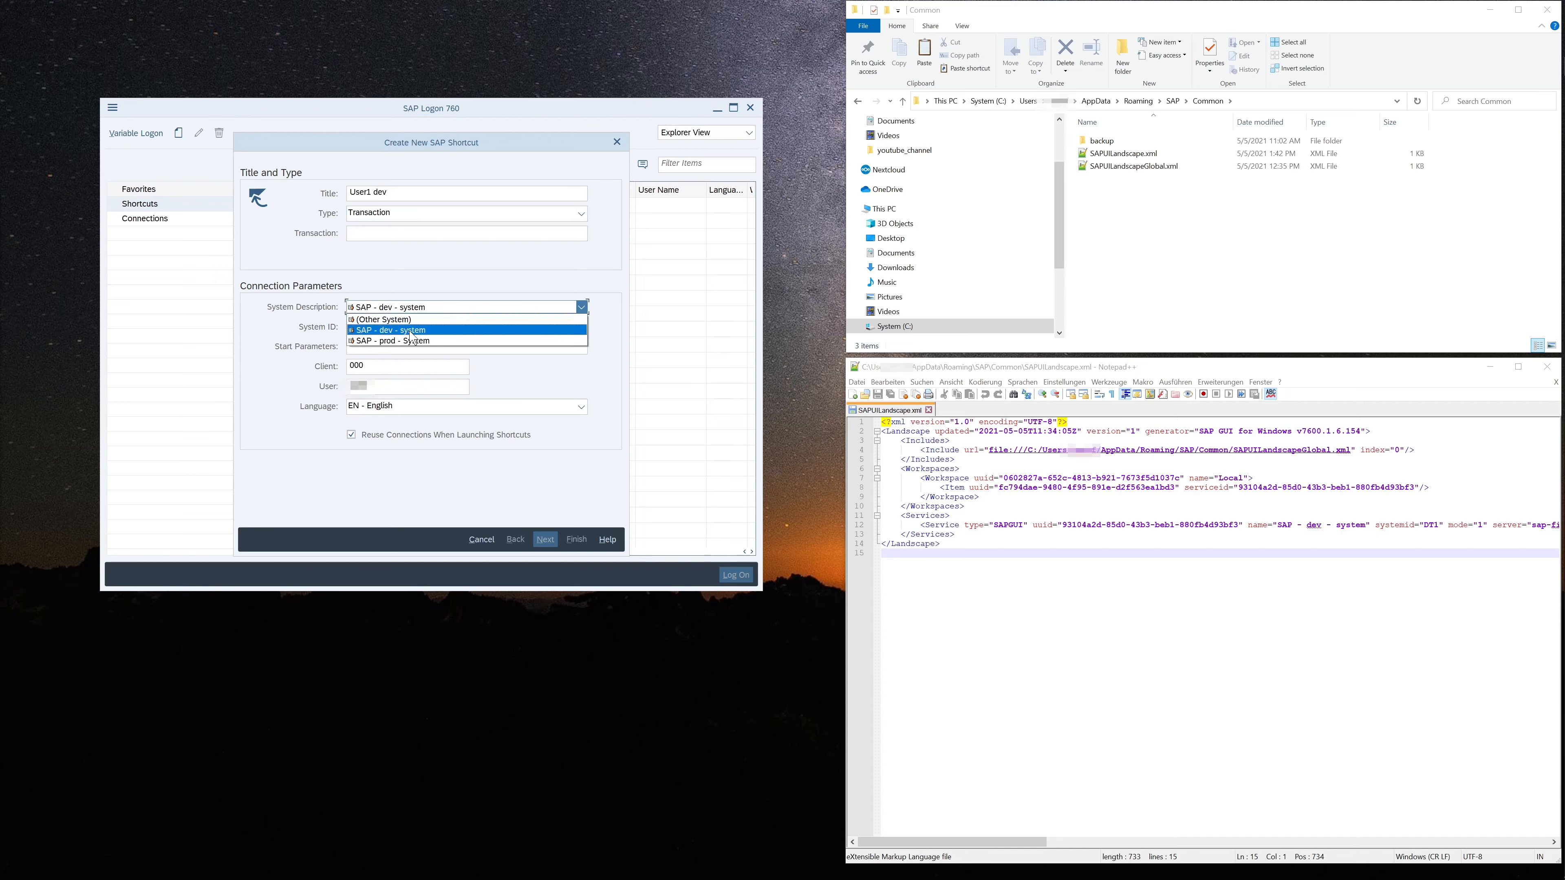
click(411, 331)
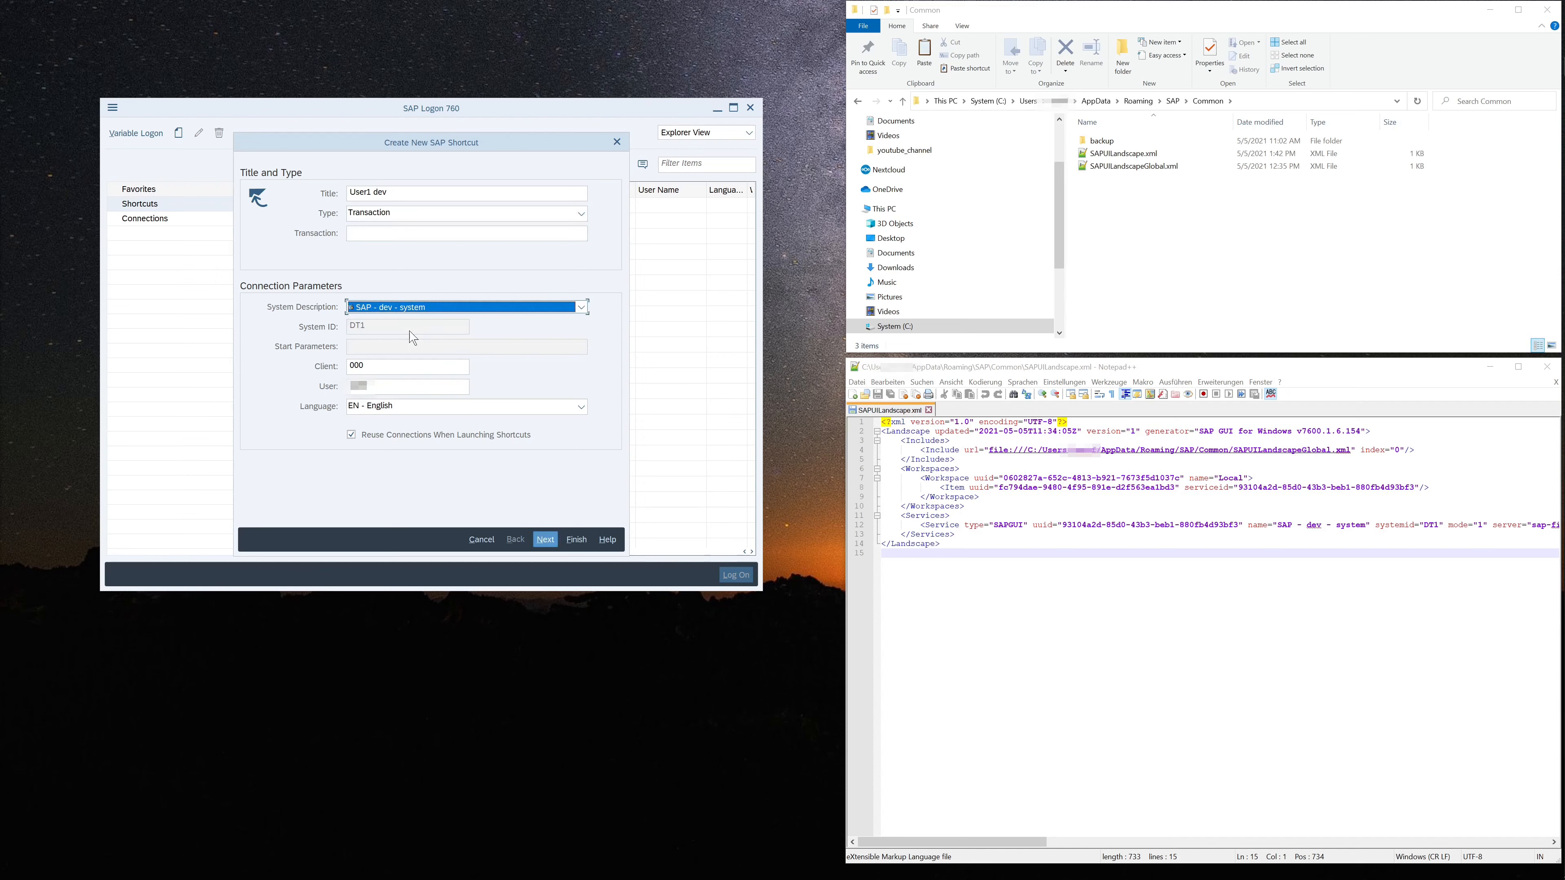
double_click(407, 365)
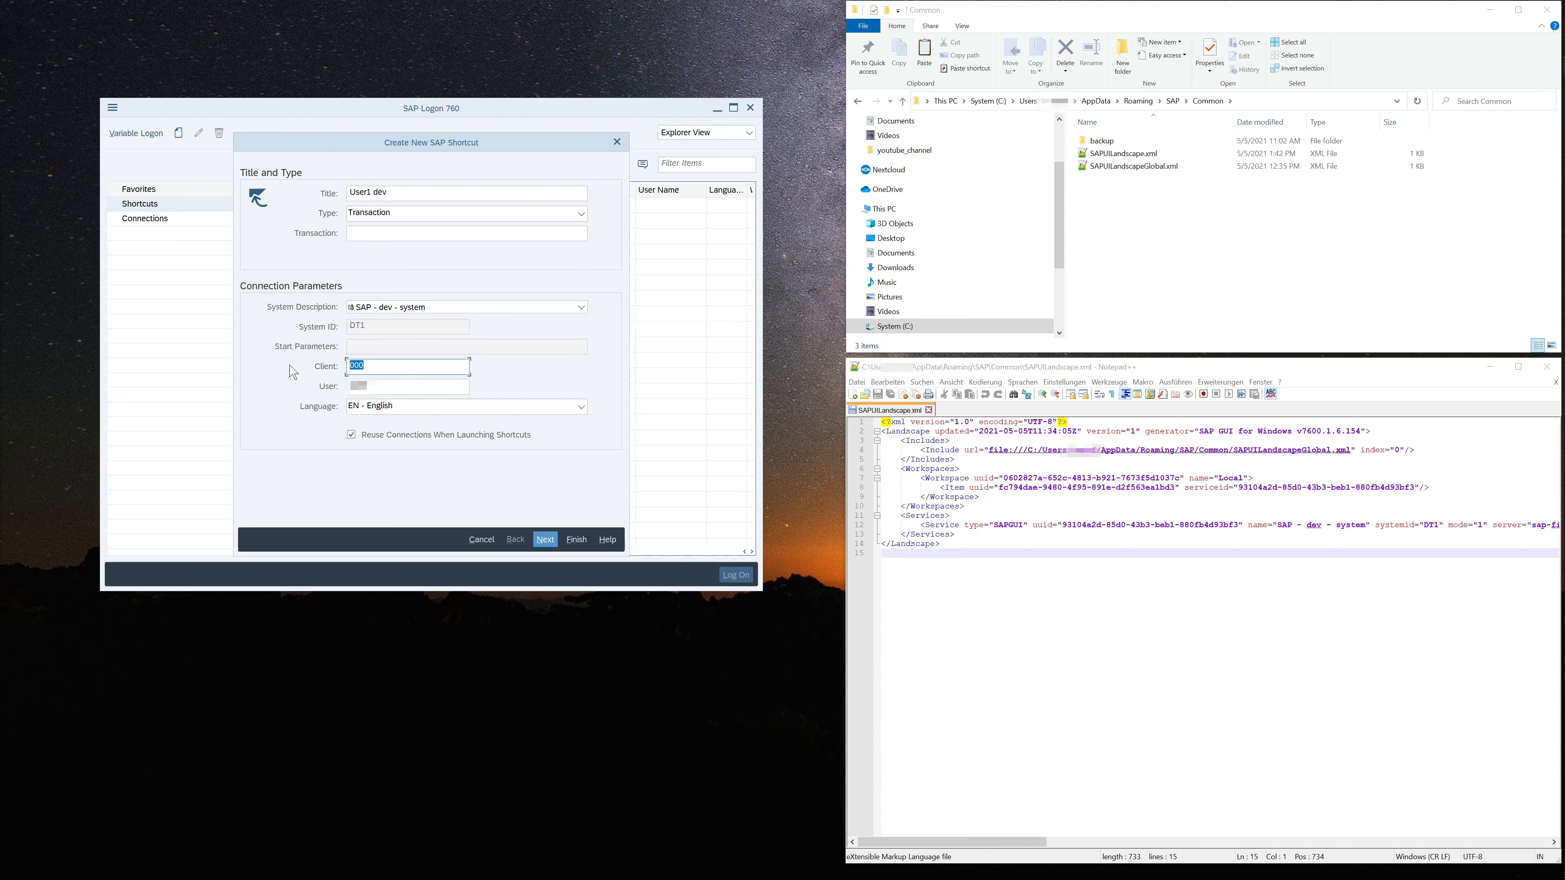
text(200)
key(Tab)
text(user)
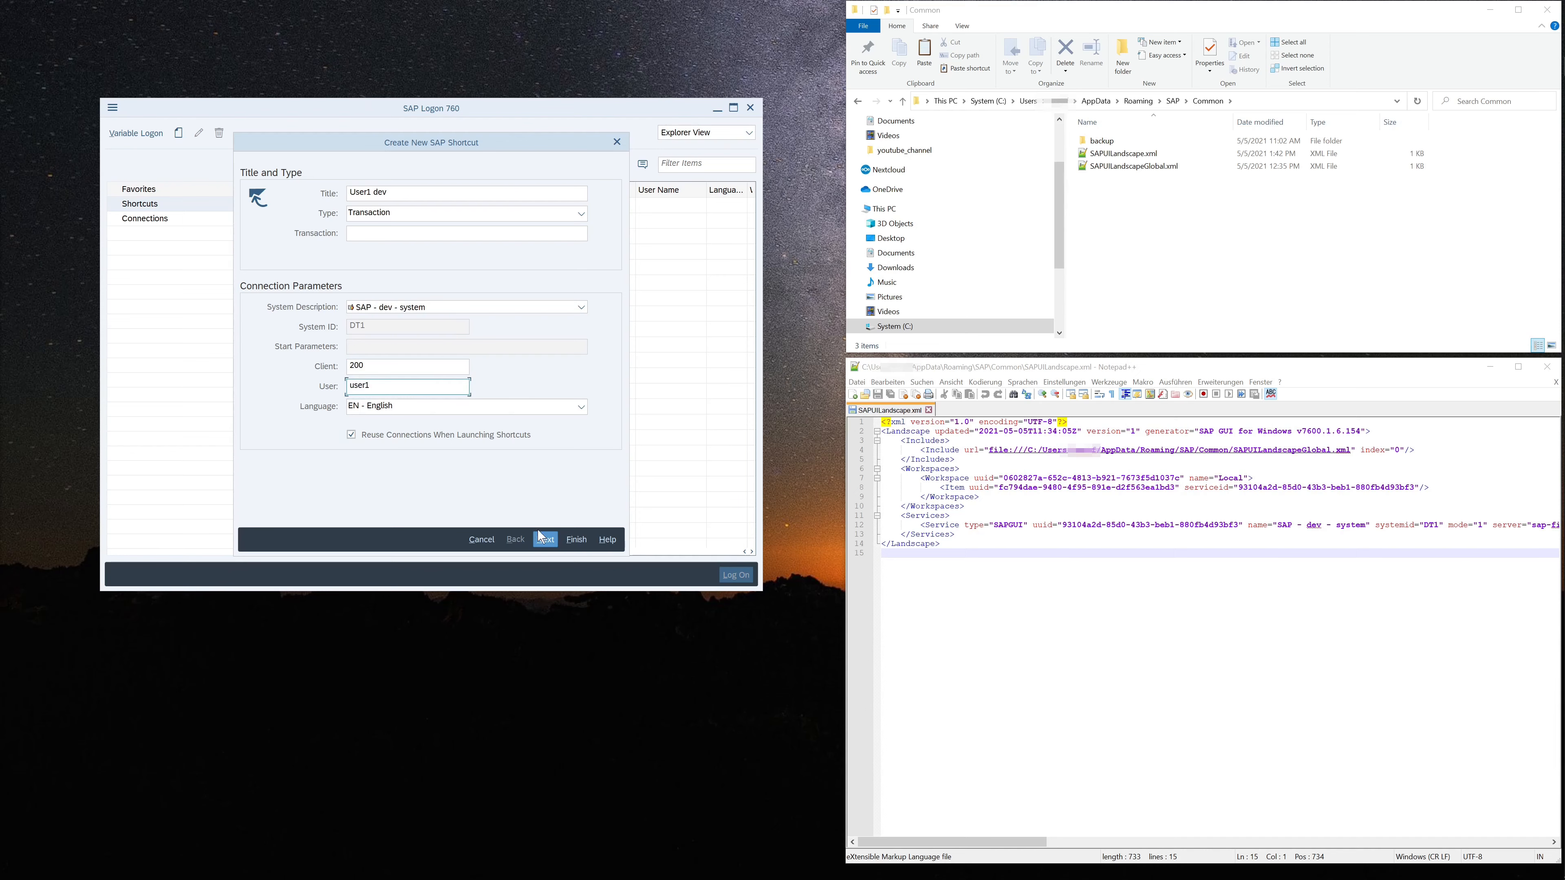
click(548, 537)
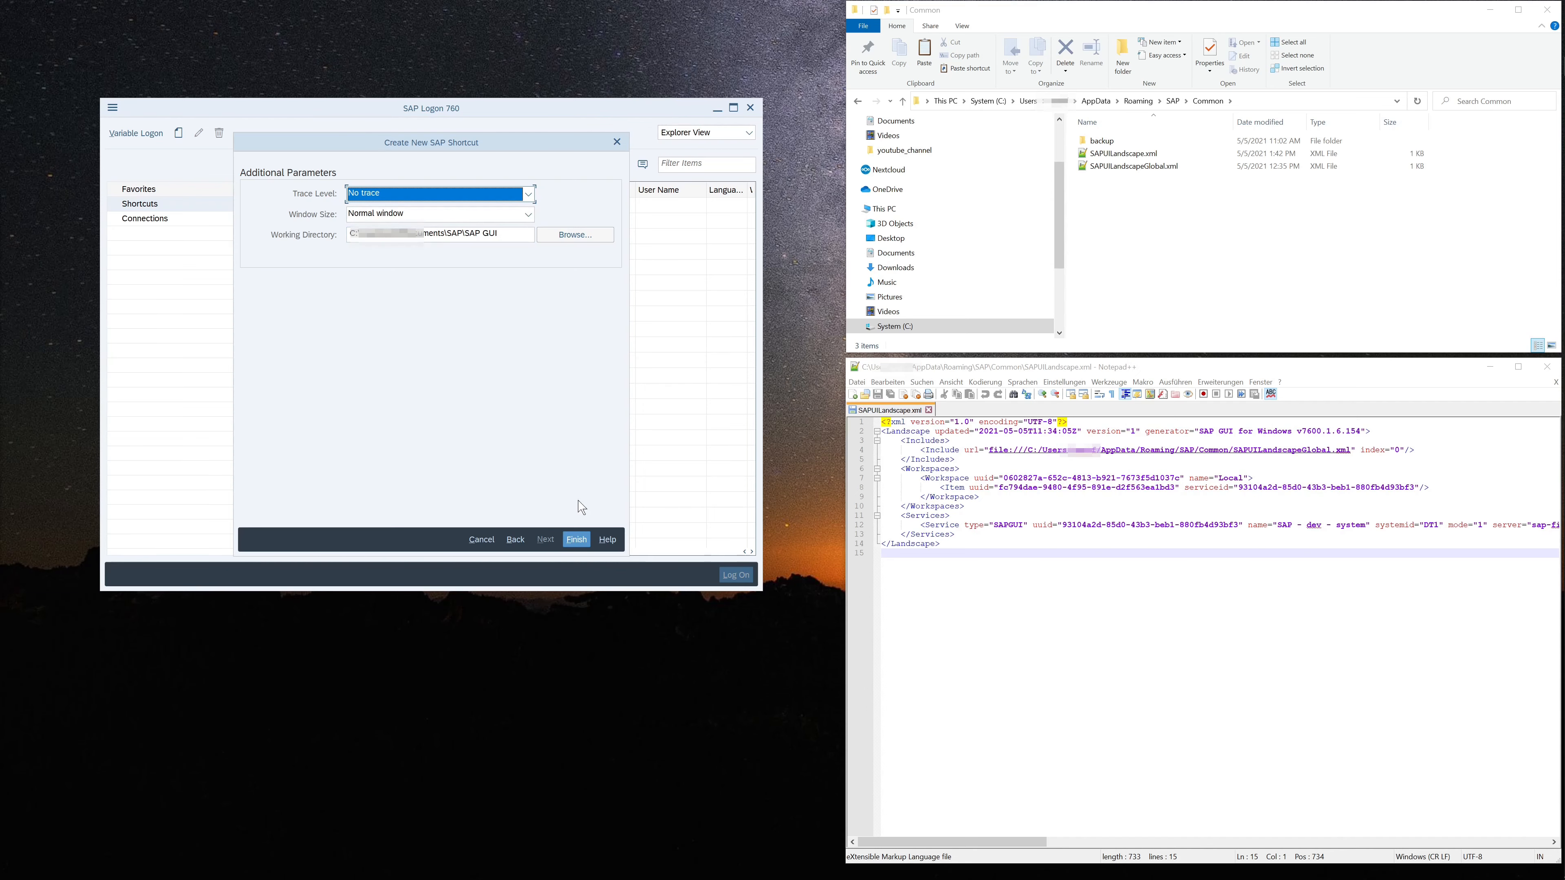
click(577, 540)
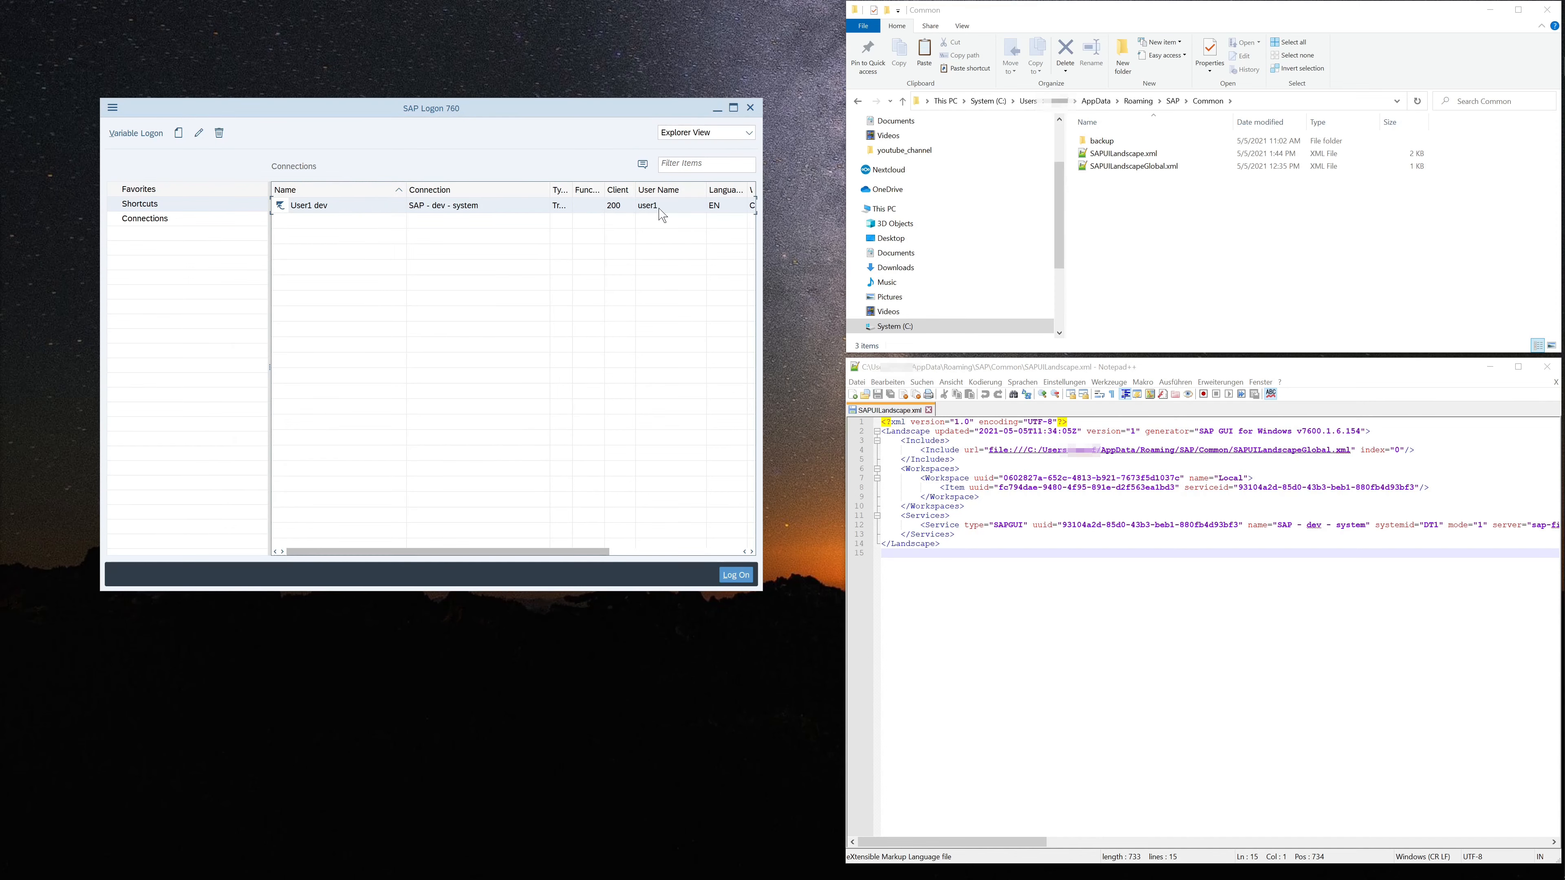
- Launch the User1 dev shortcut, enter the account password in its logon prompt, and cancel the logon
double_click(341, 212)
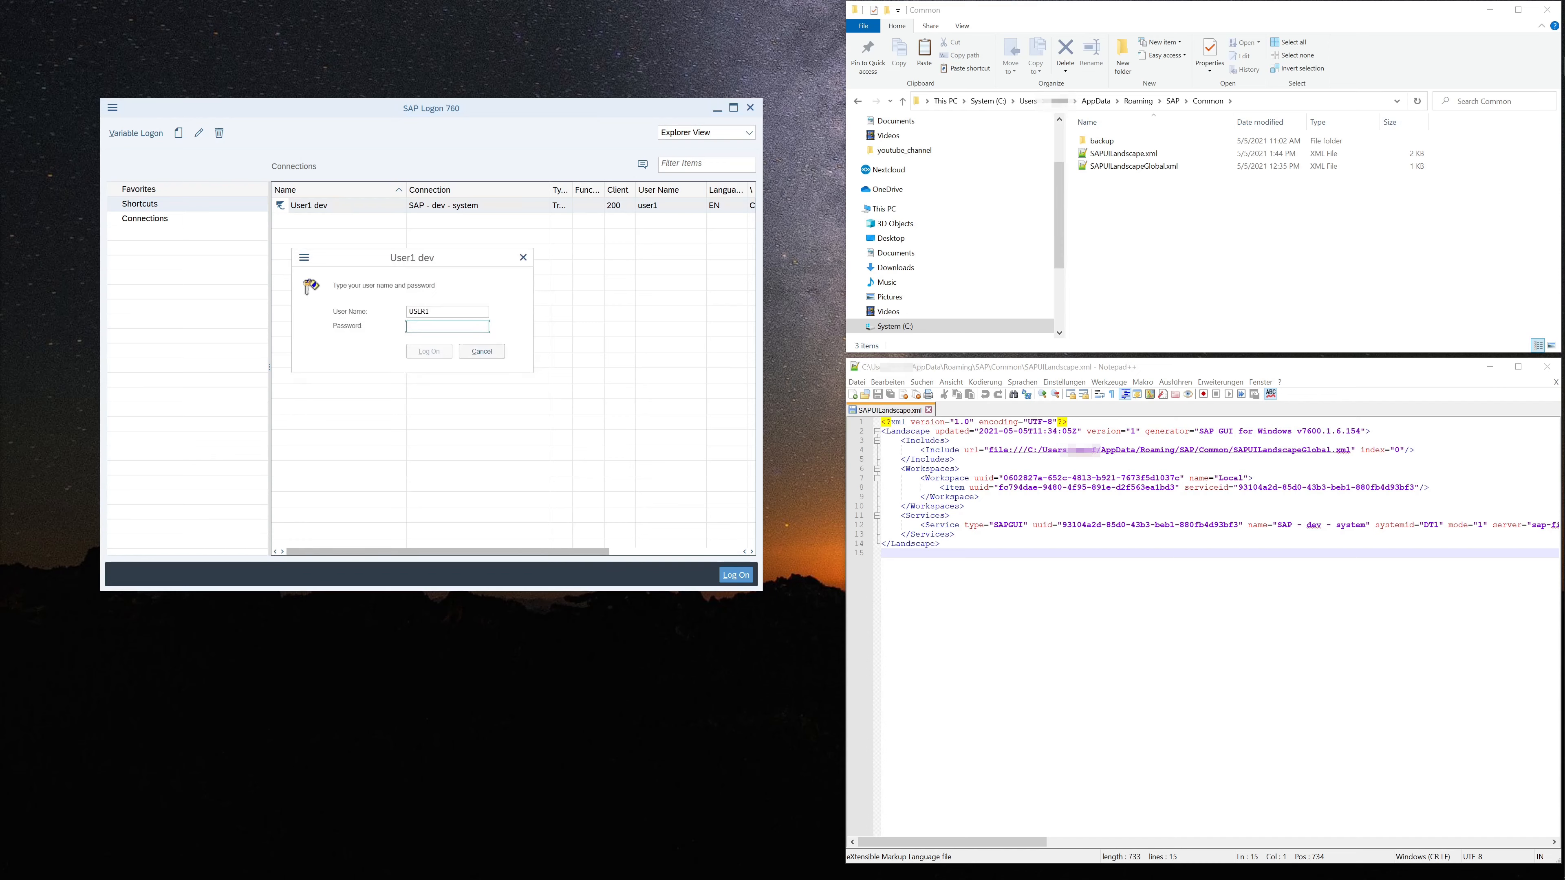
text(******)
click(483, 351)
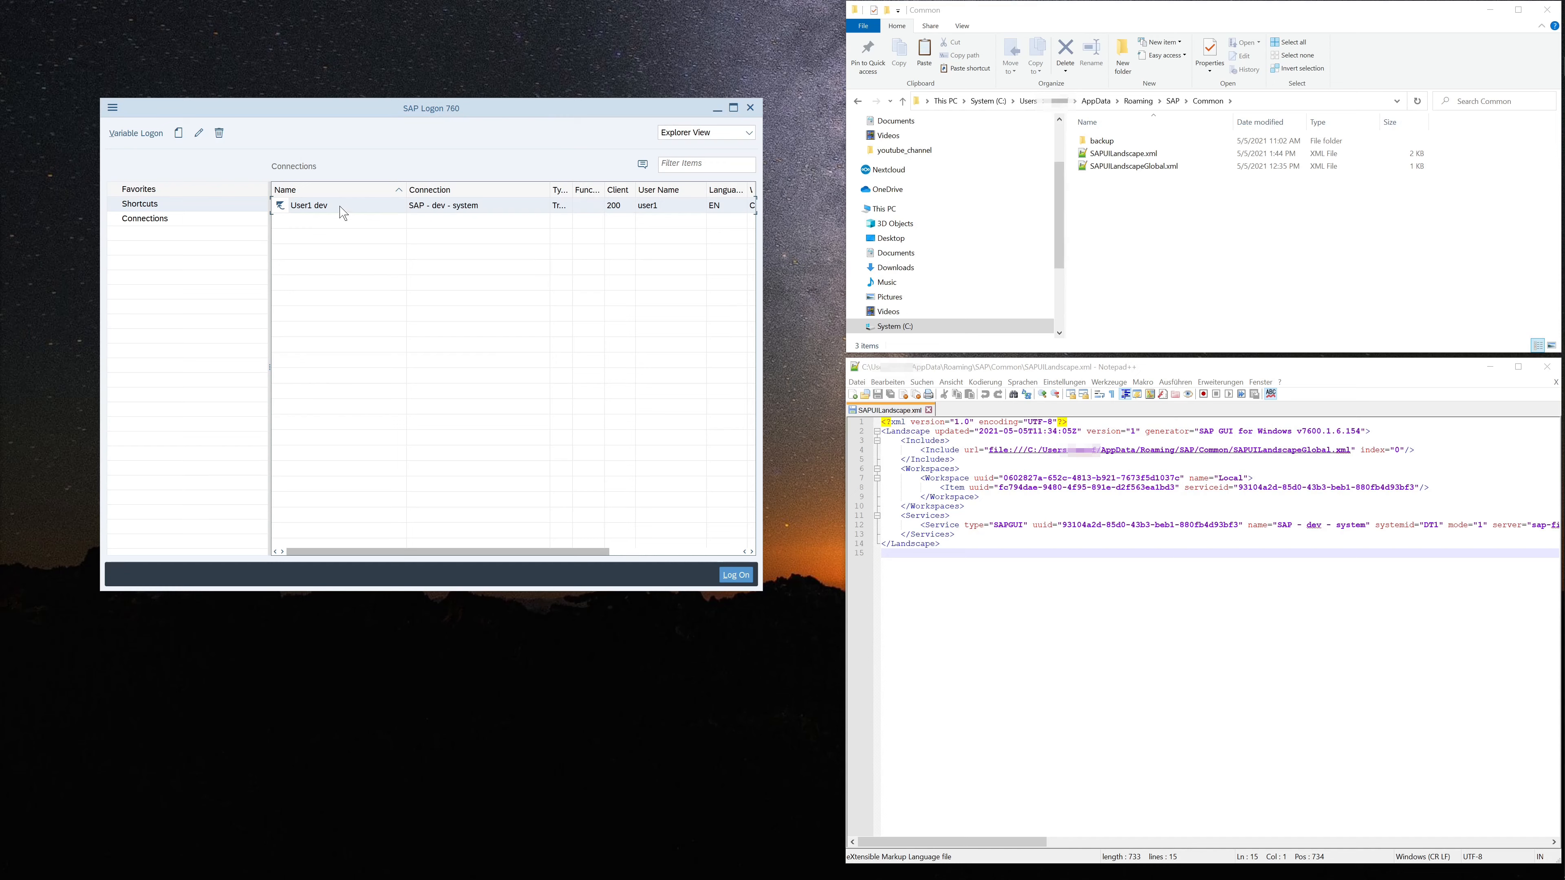
- Select SAPUILandscape.xml in the Common folder and reload its changed content in Notepad++
click(1139, 228)
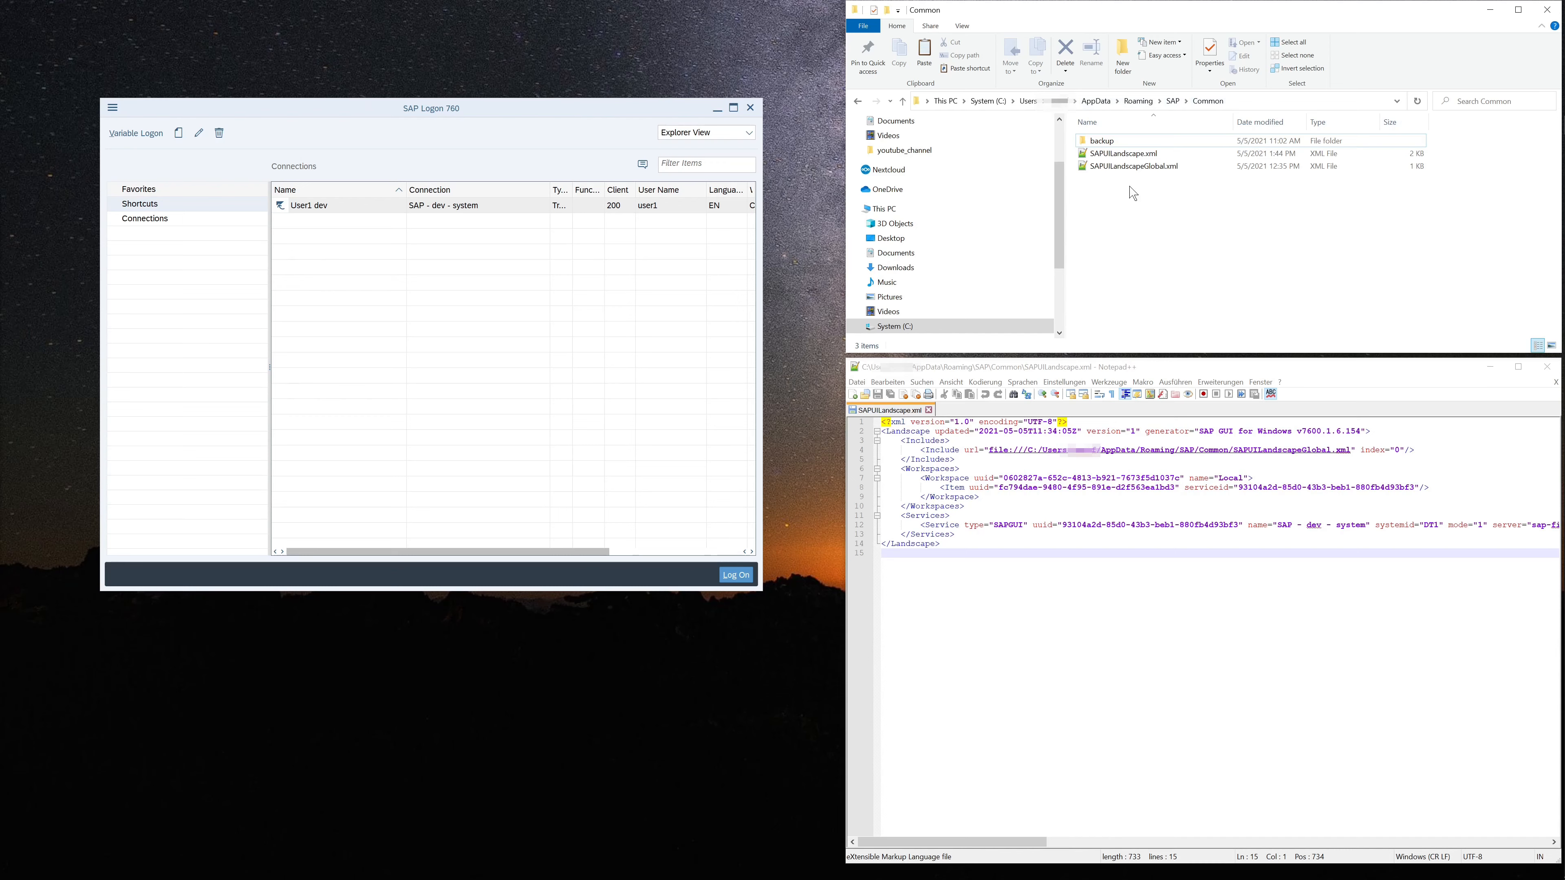
click(1134, 155)
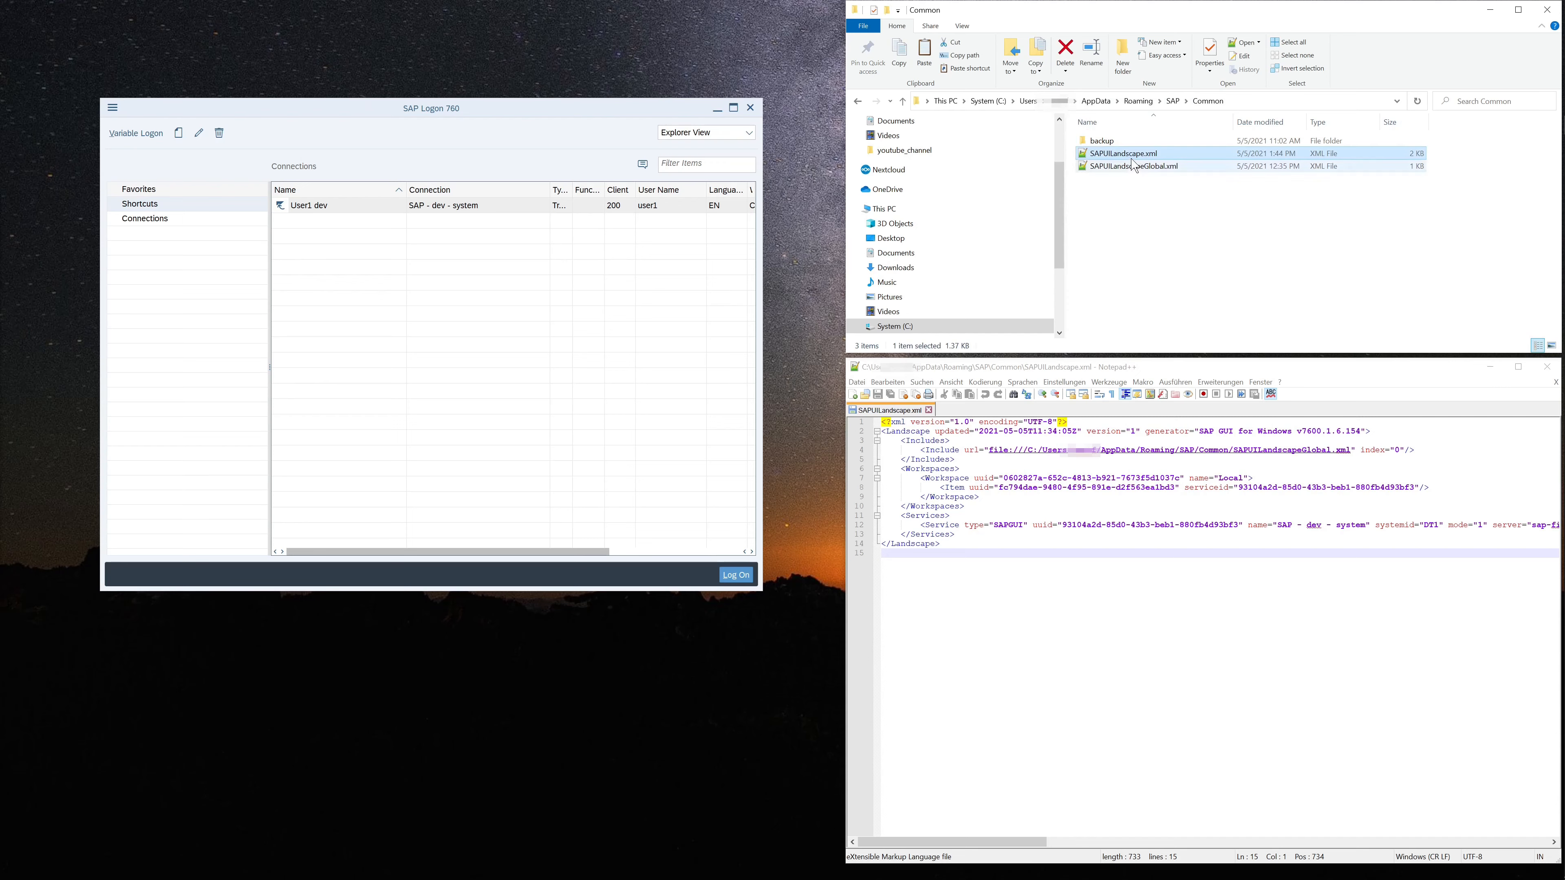
drag(1135, 155, 1129, 643)
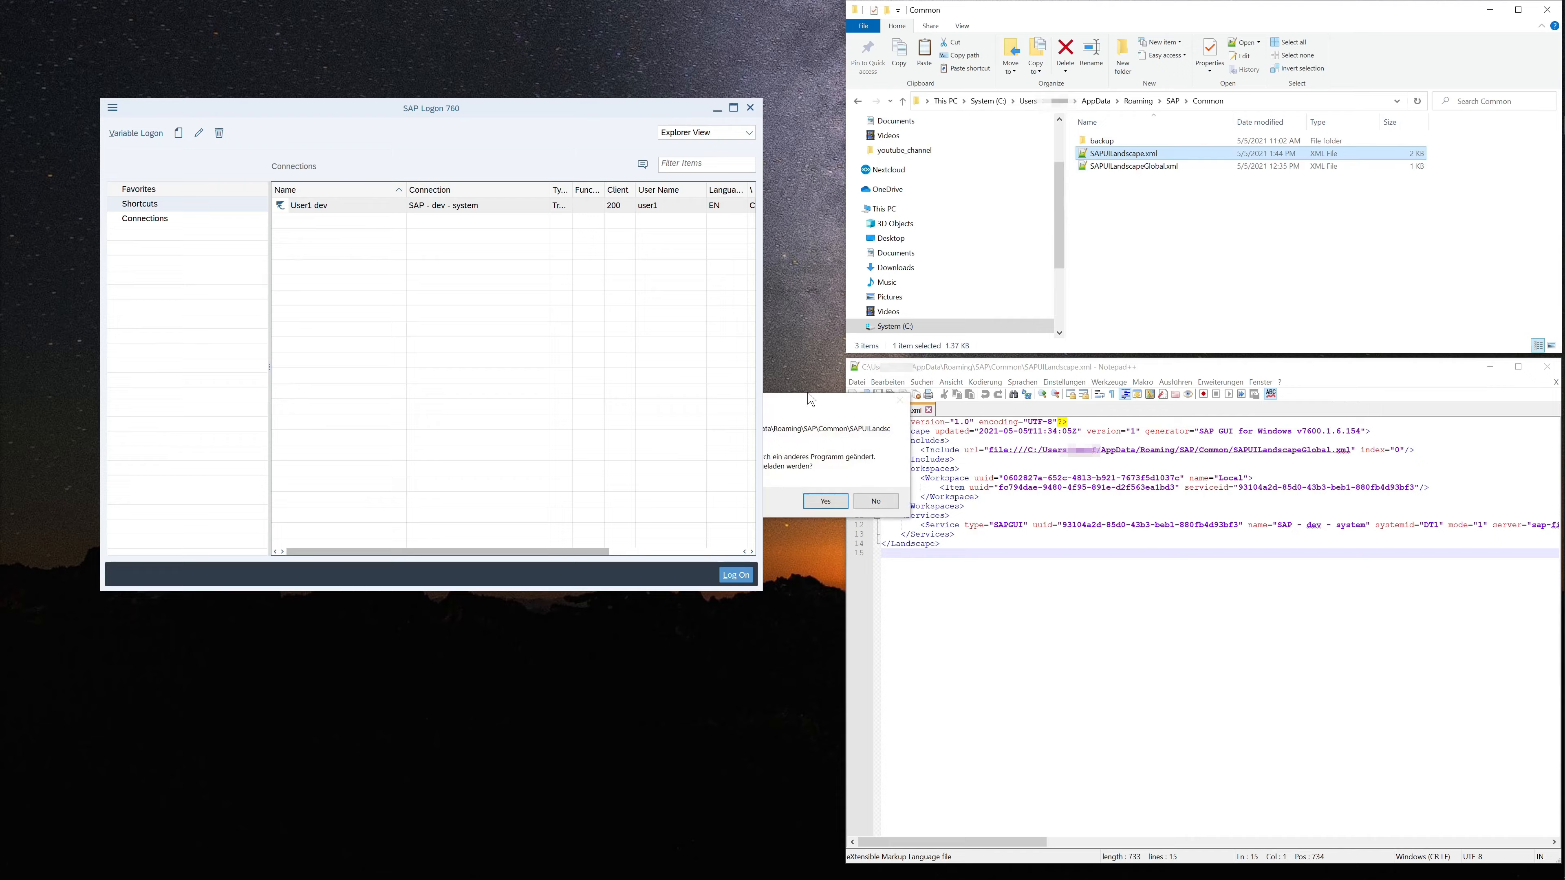
click(826, 503)
click(883, 553)
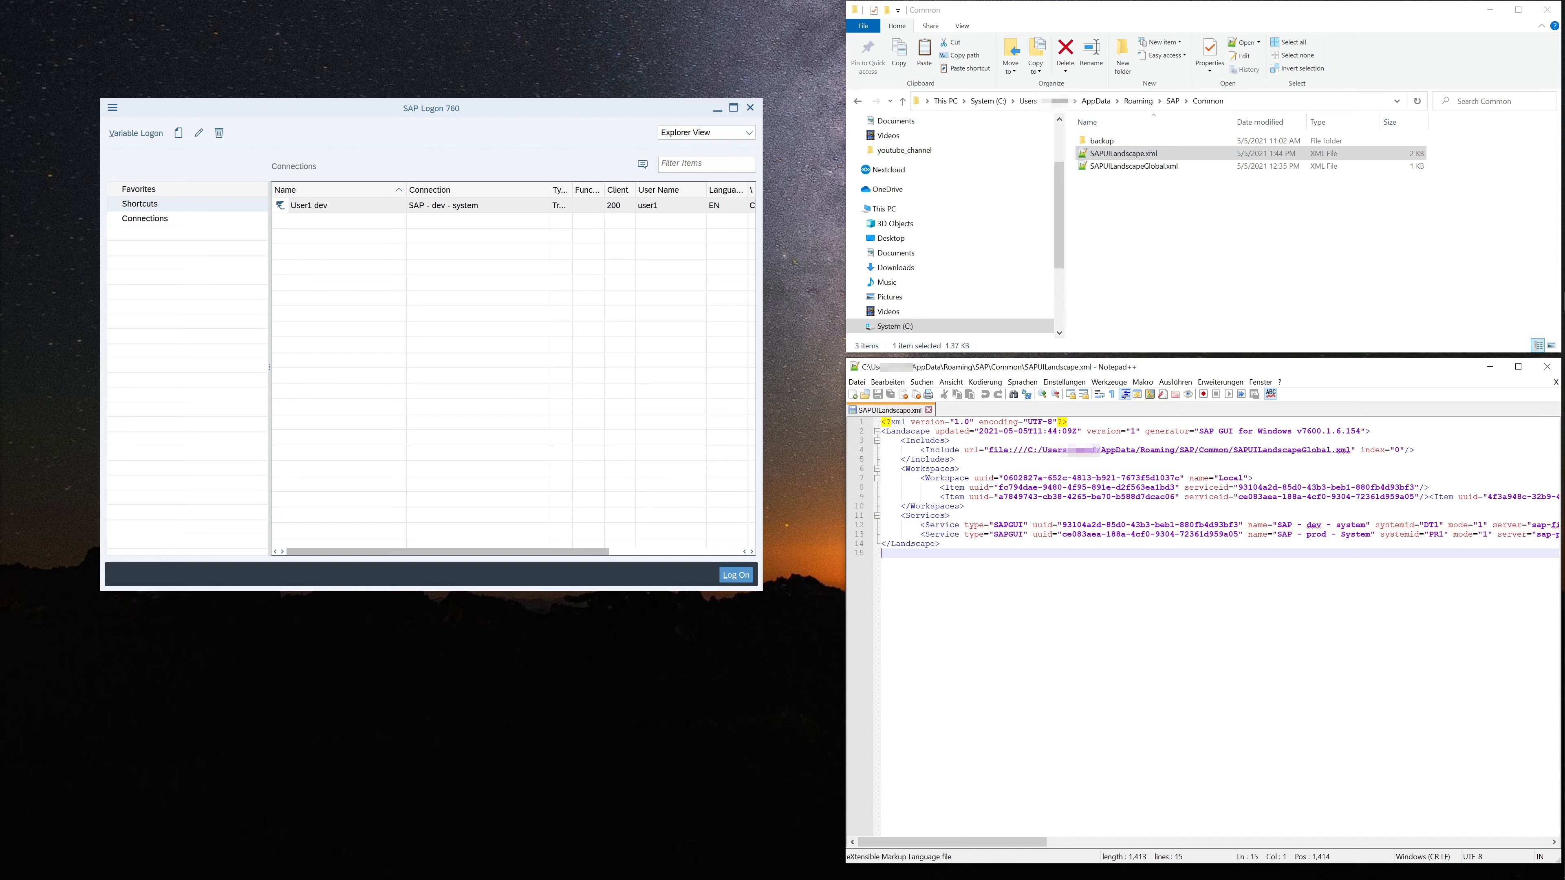
- Compare the dev and prod service names in SAPUILandscape.xml with the connections list in SAP Logon
drag(1277, 525, 1369, 525)
drag(1277, 534, 1365, 534)
click(168, 217)
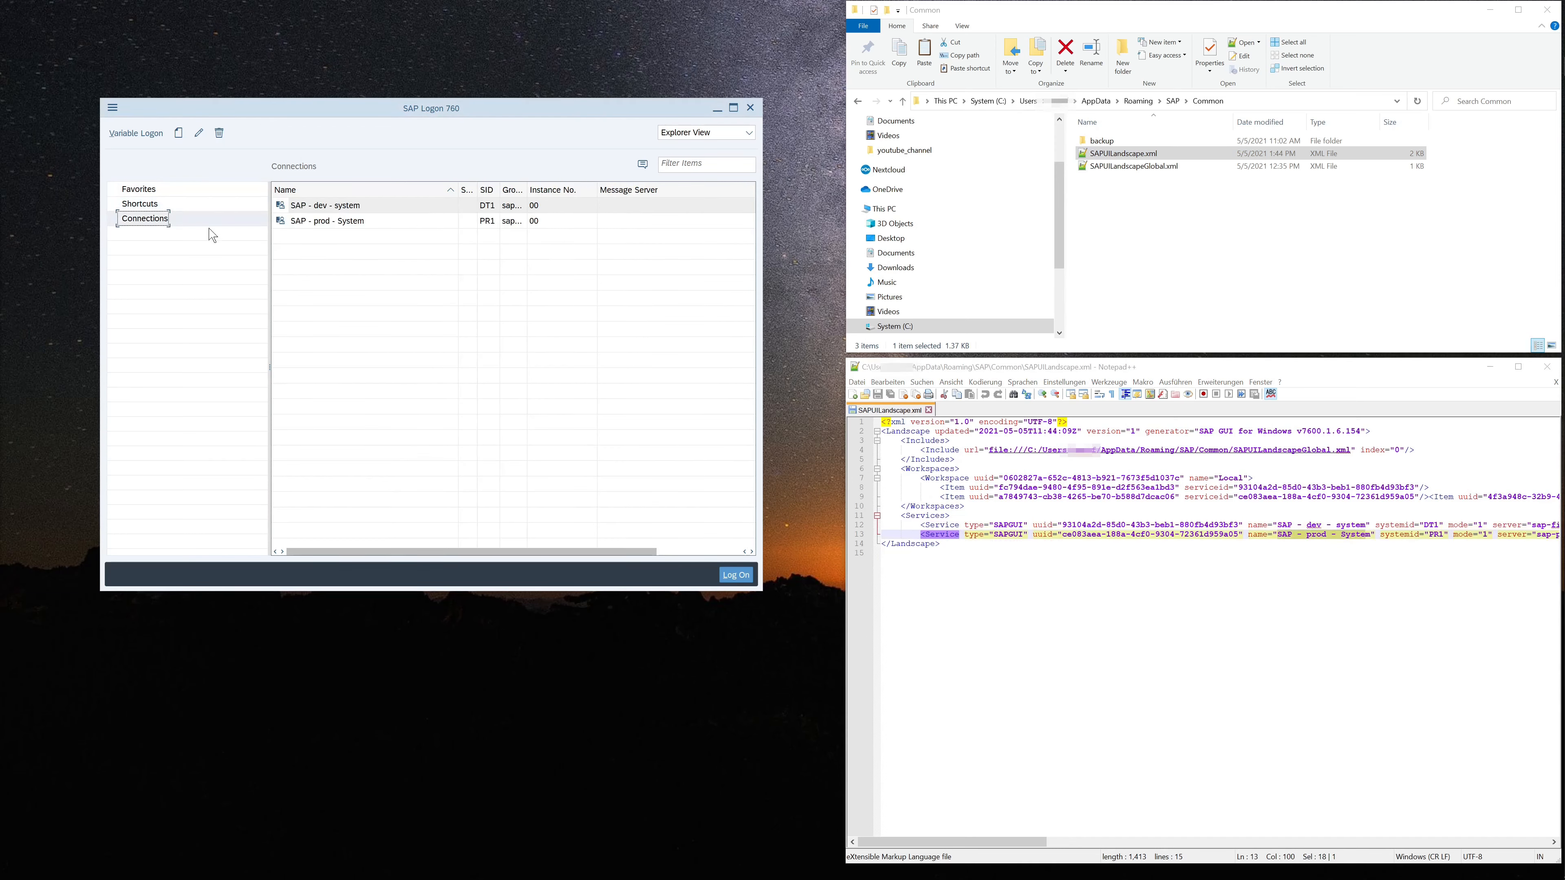
- List the shortcuts in SAP Logon, and reformat SAPUILandscape.xml in Notepad++ with XML Tools' Pretty print (XML only - with line breaks)
click(165, 205)
click(1142, 558)
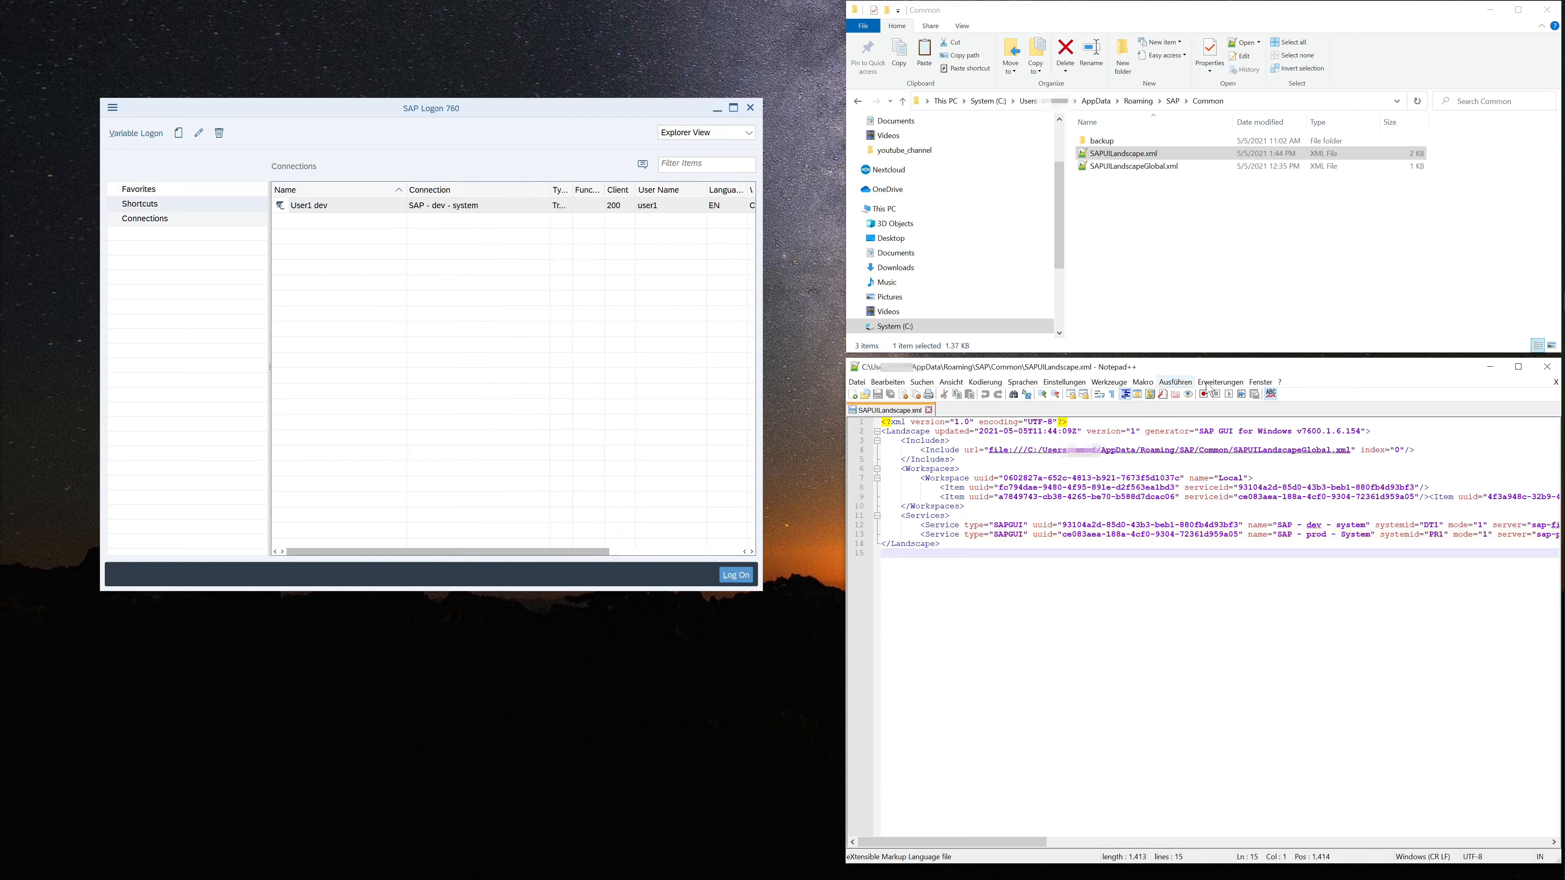
click(1220, 382)
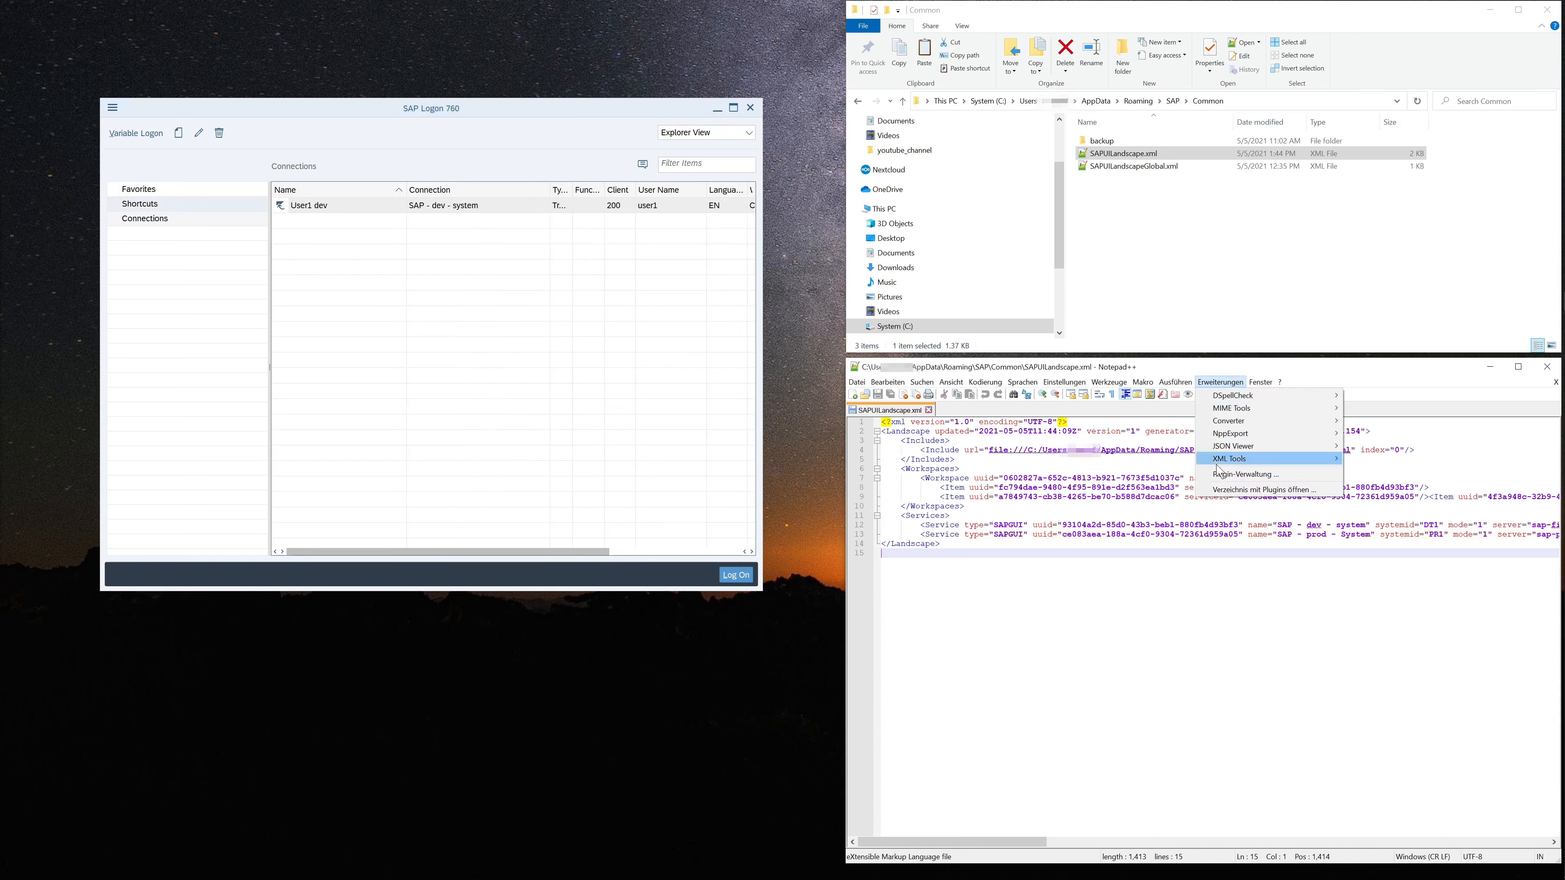
mouse_move(1226, 459)
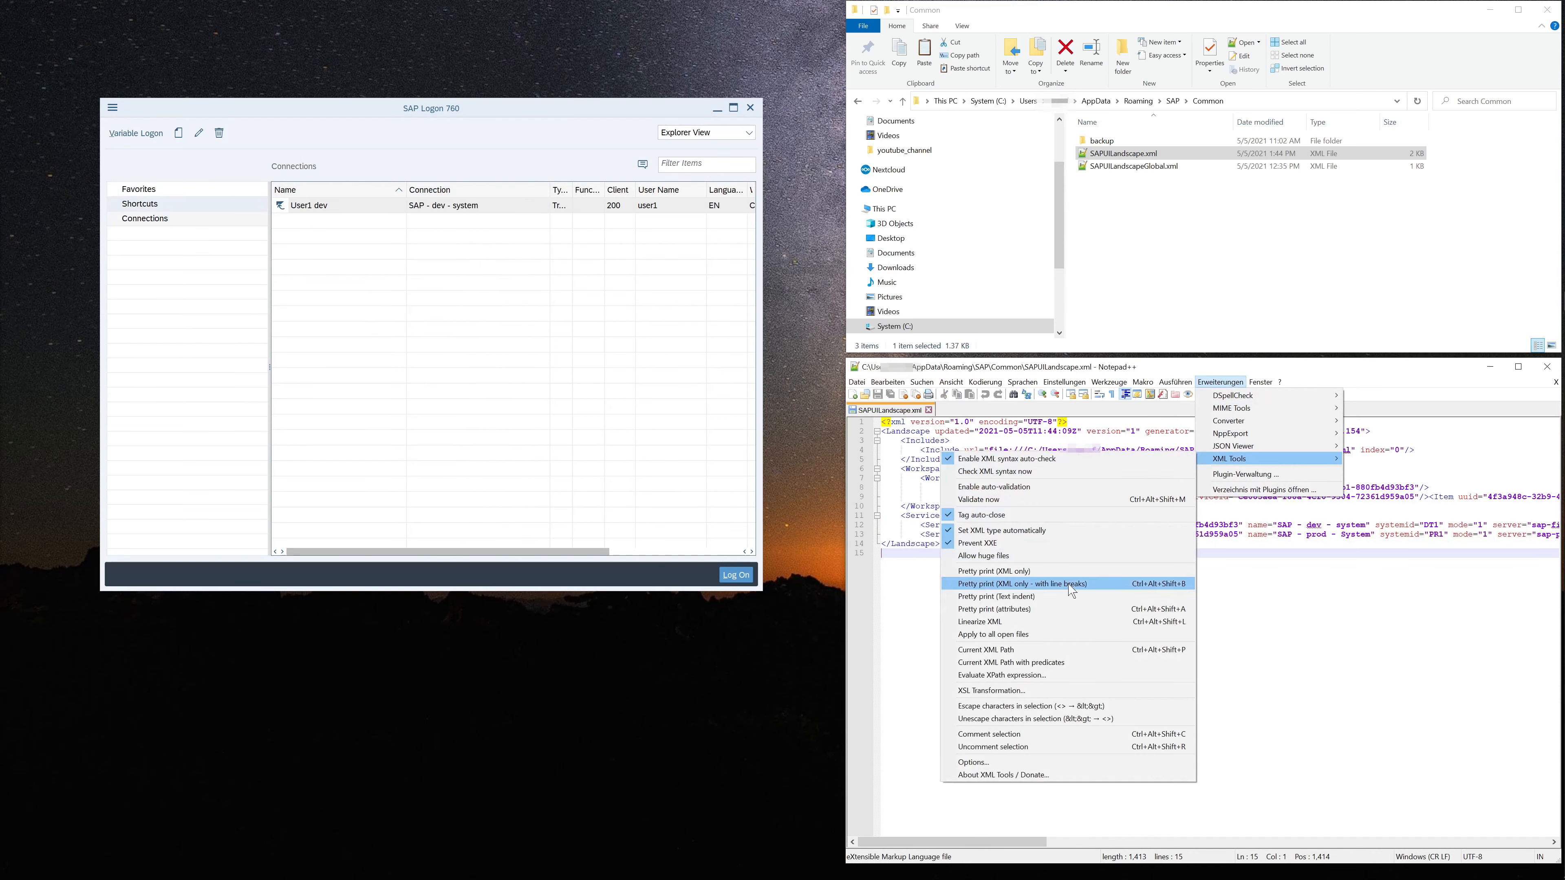
click(1051, 584)
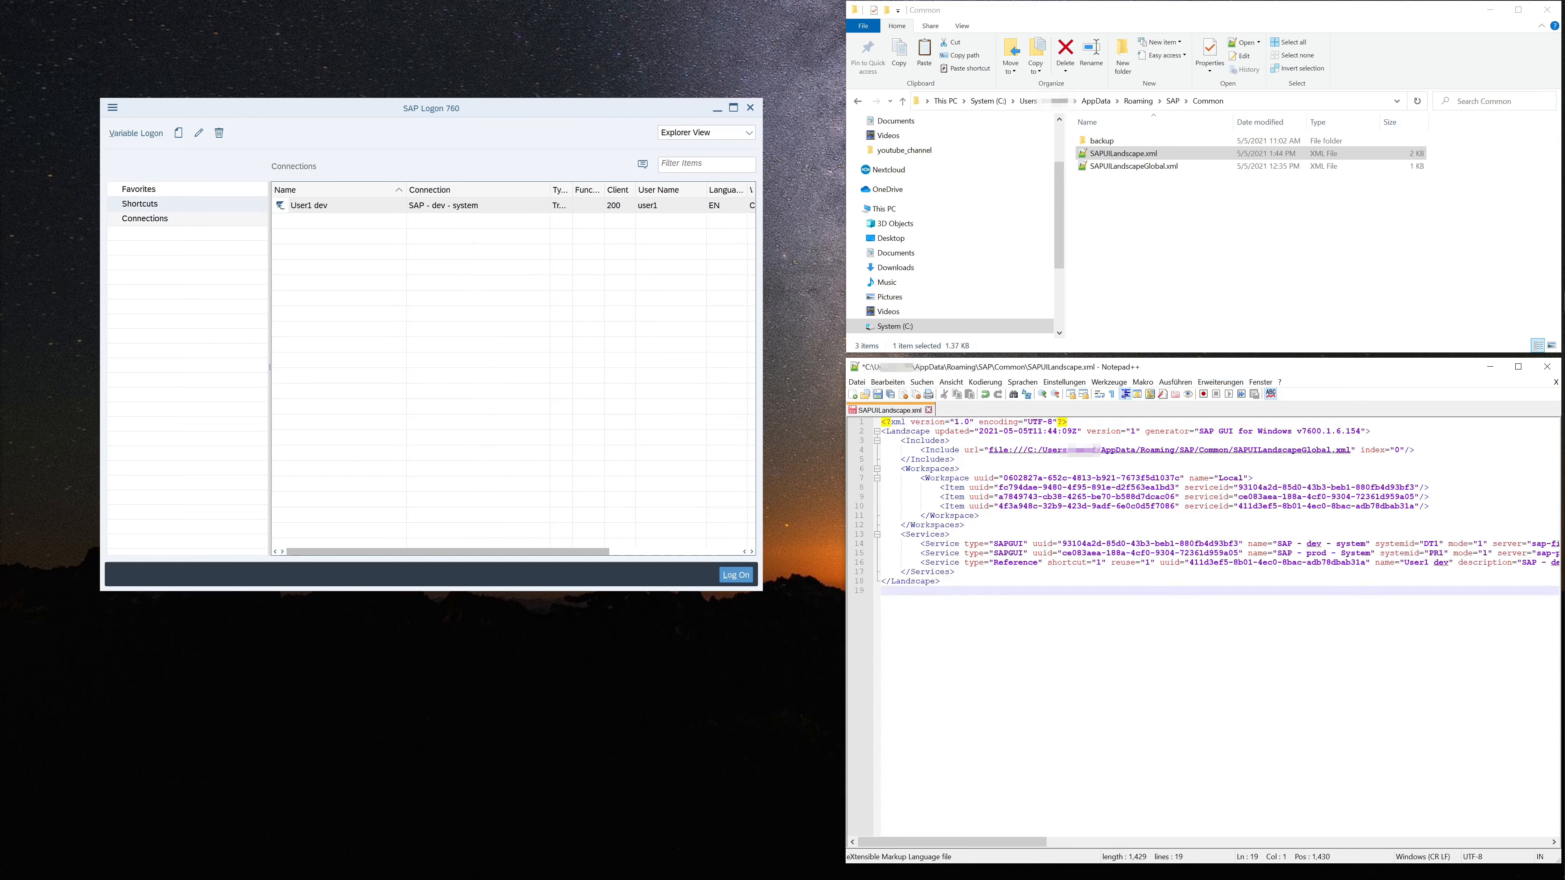
- Examine the Reference type of the User1 dev service entry in SAPUILandscape.xml, and shift the SAP Logon window slightly
drag(993, 562, 1038, 564)
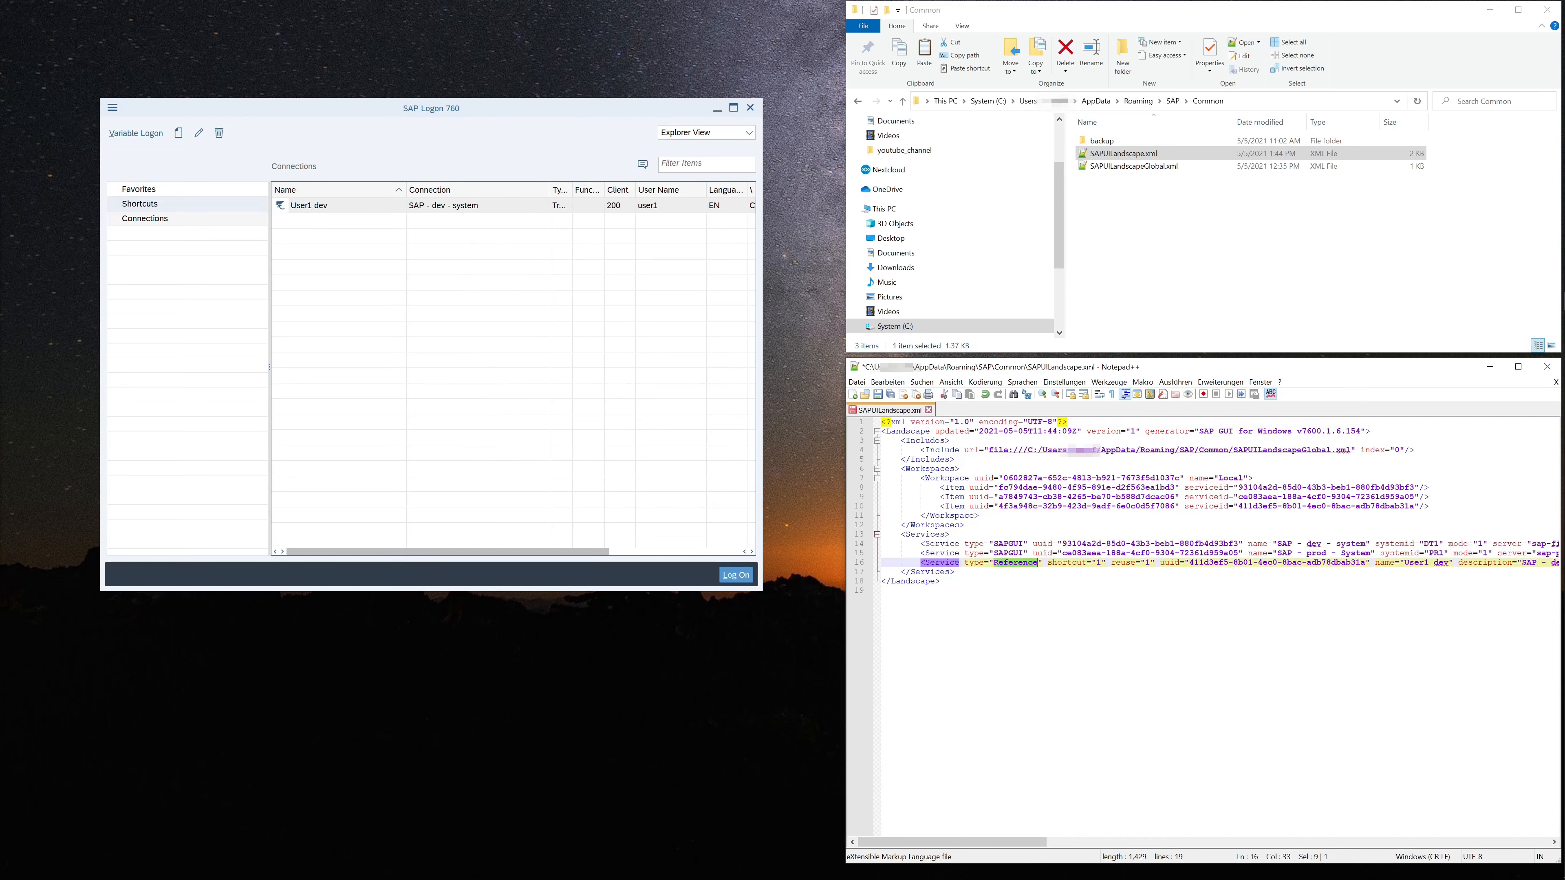
click(1040, 593)
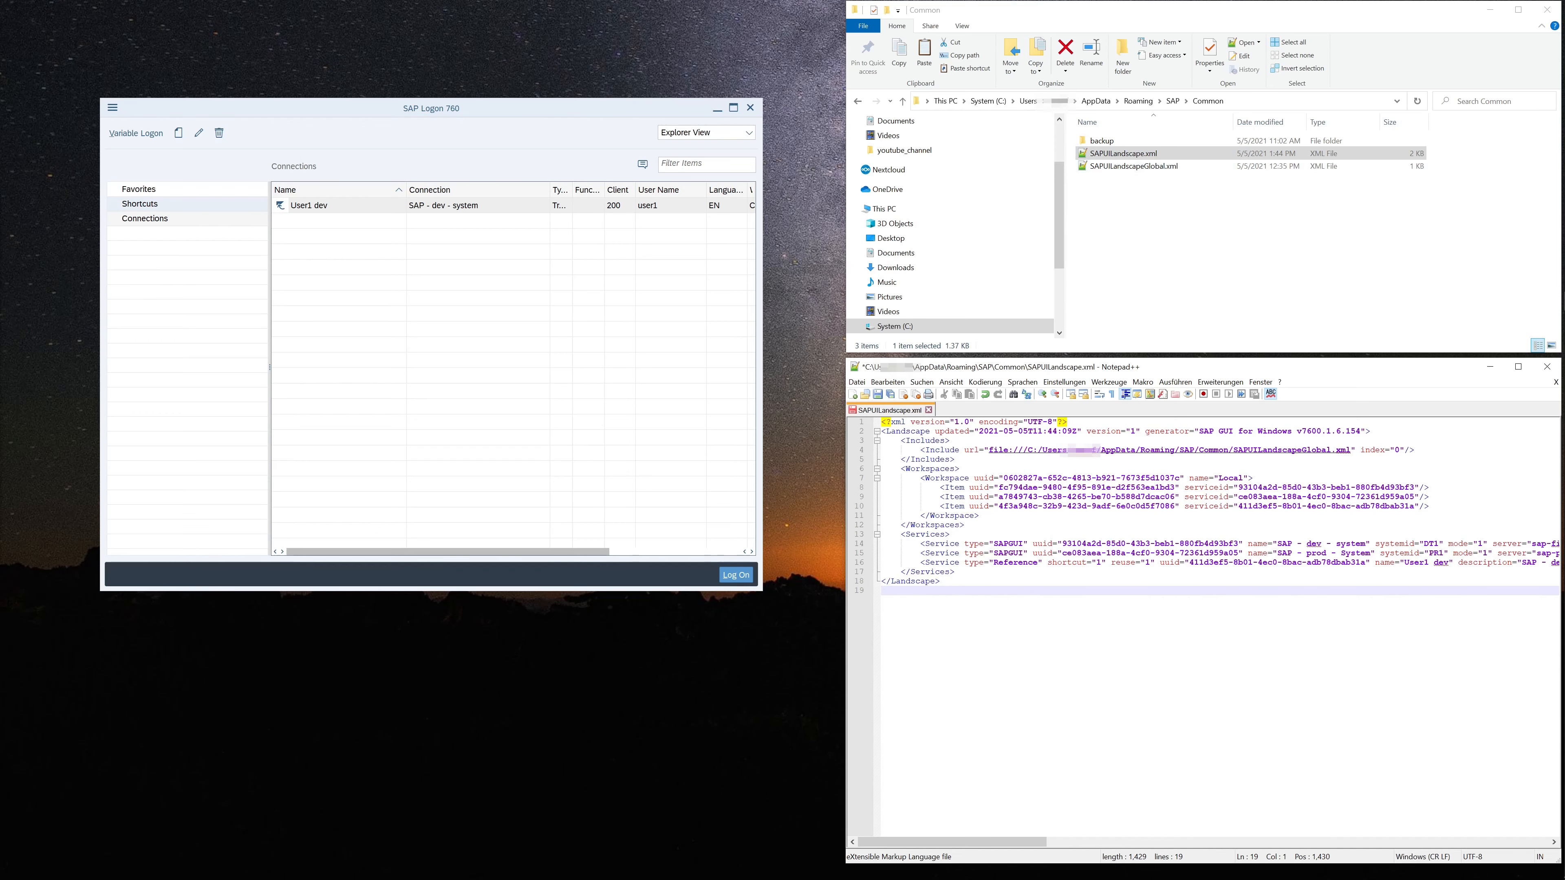
drag(527, 110, 550, 140)
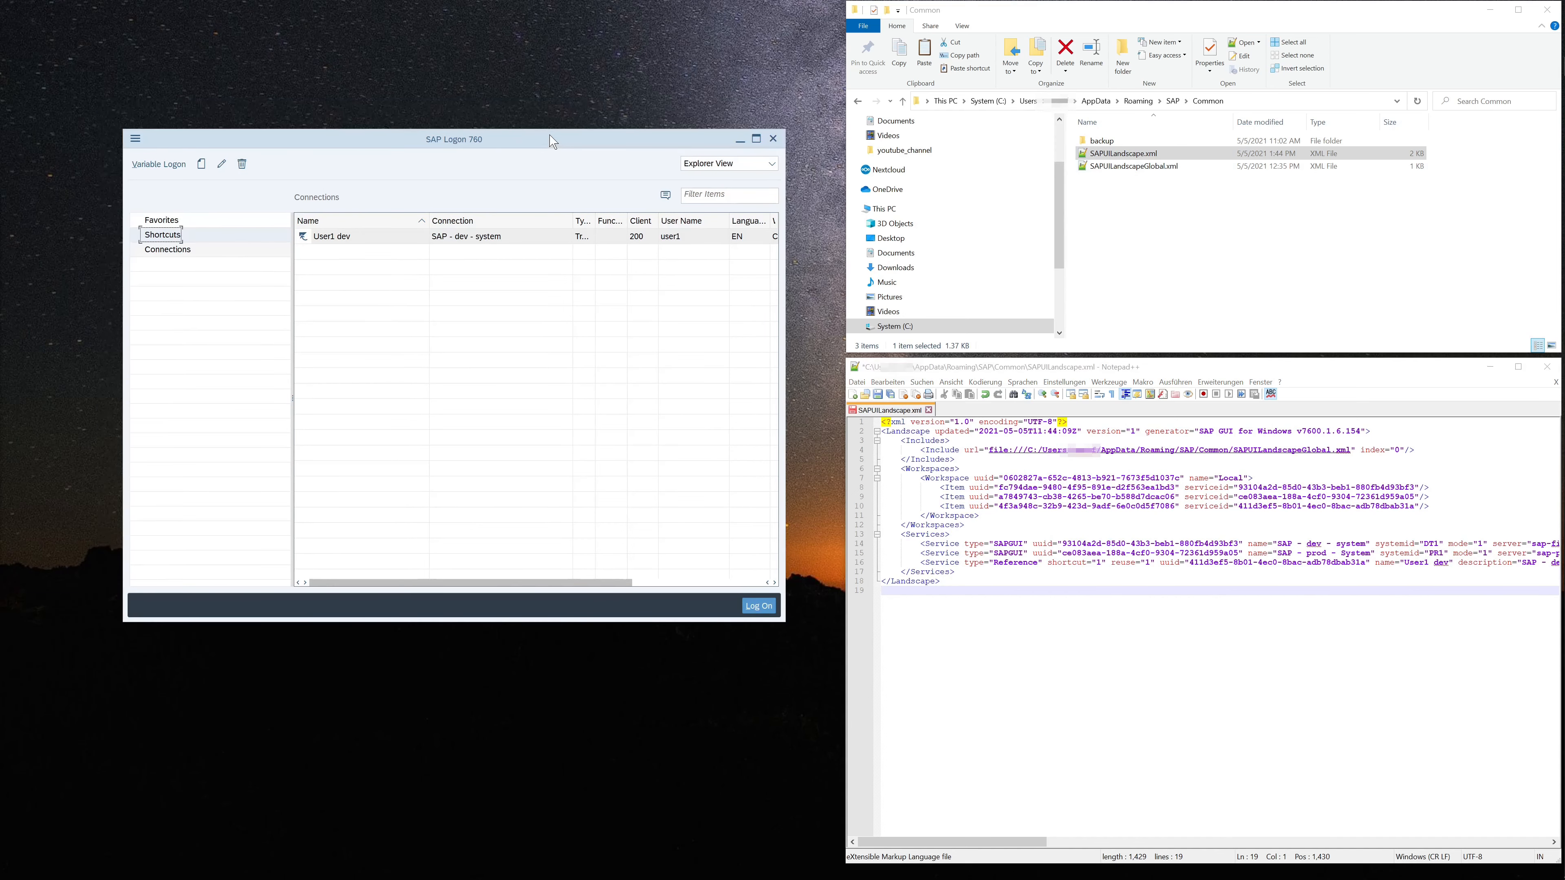